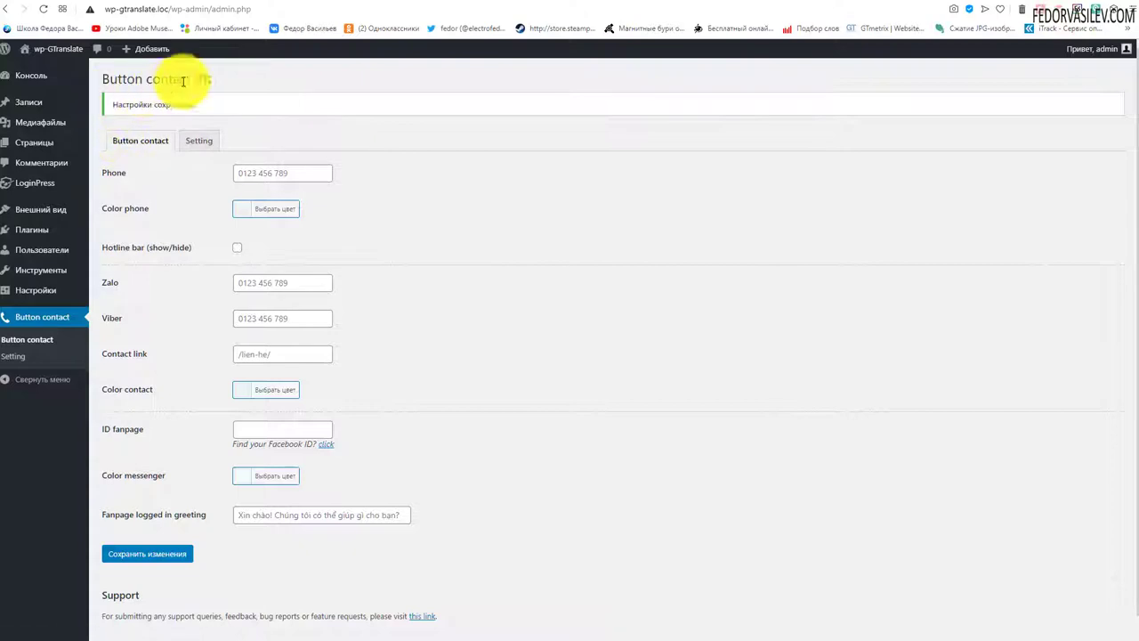
Step: Look over the plugin's advanced settings and return to the main Button contact settings
drag(212, 82, 116, 79)
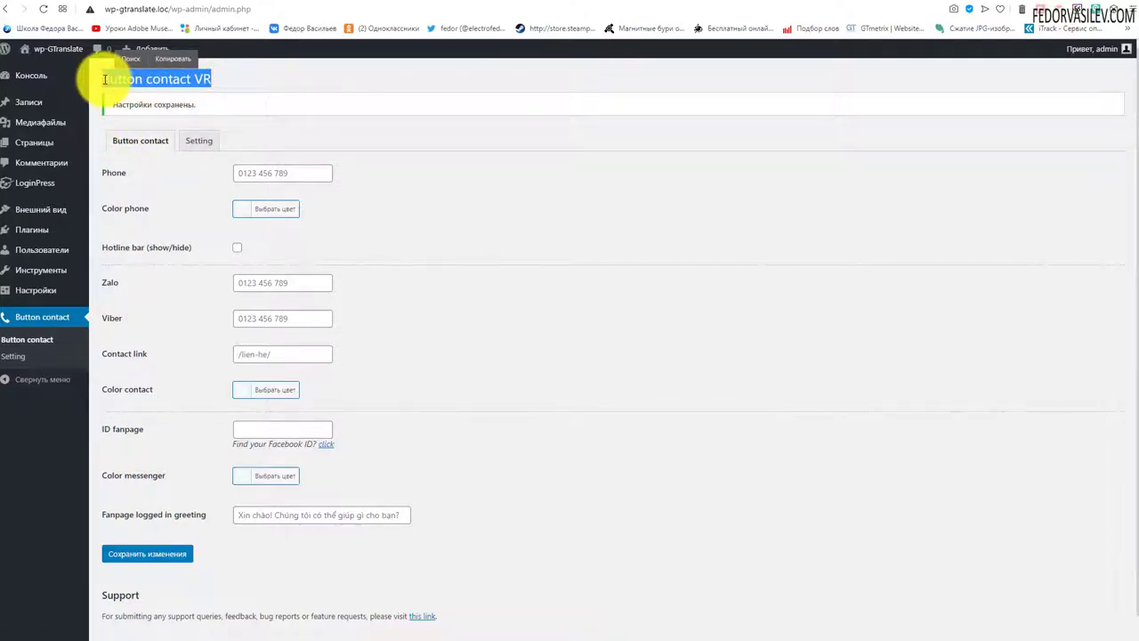
mouse_move(213, 79)
mouse_down()
mouse_move(76, 64)
mouse_move(104, 69)
mouse_up()
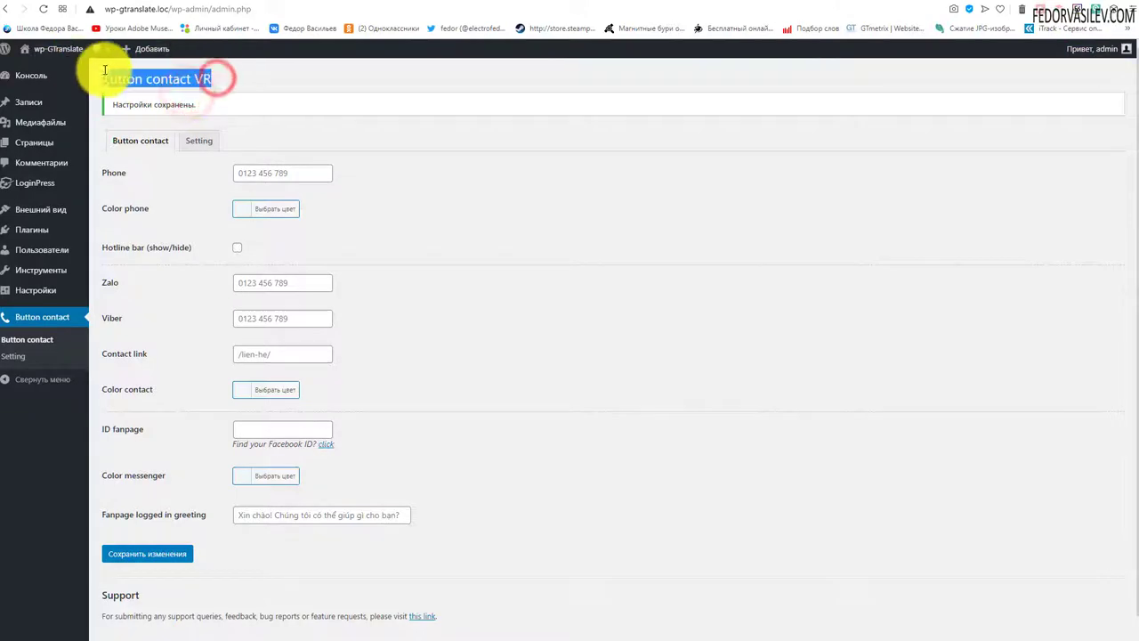
click(528, 243)
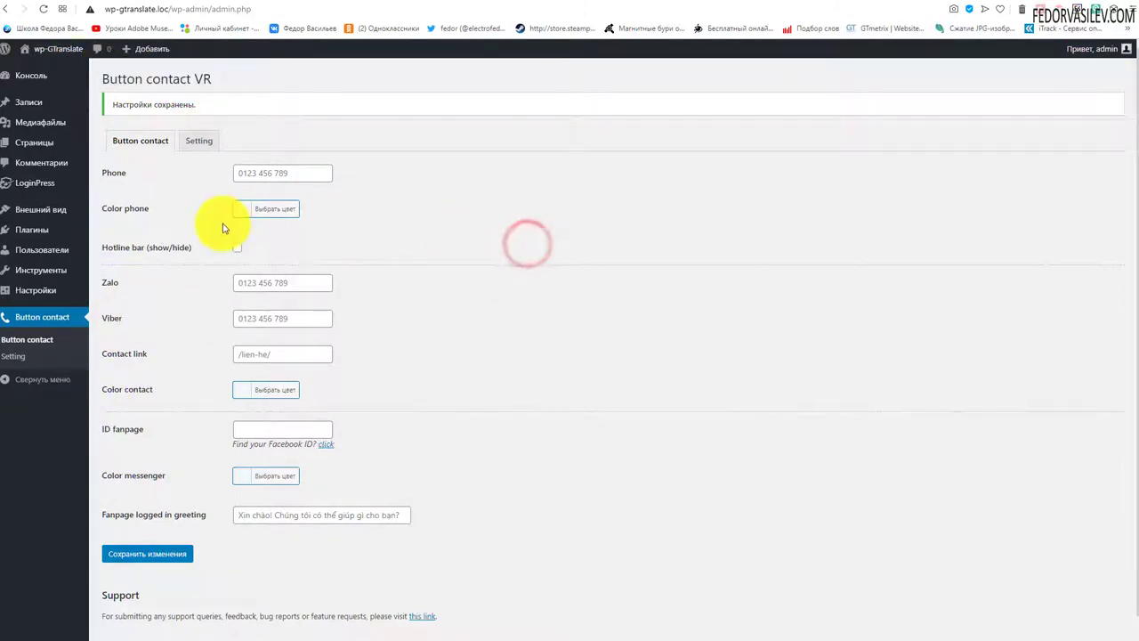
click(198, 140)
click(140, 139)
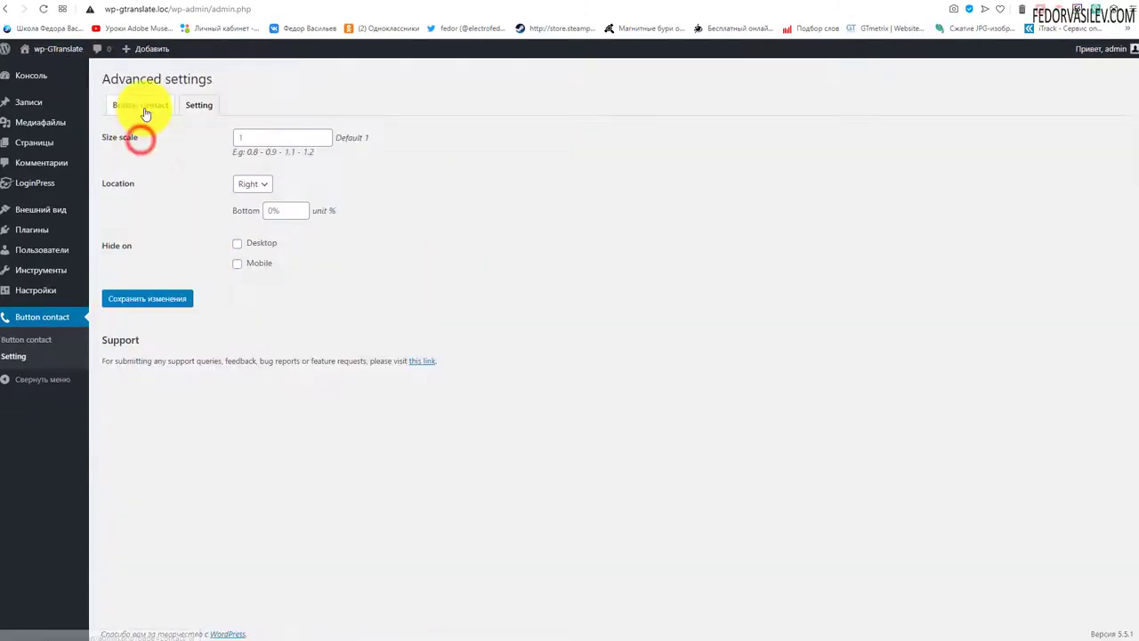
click(145, 107)
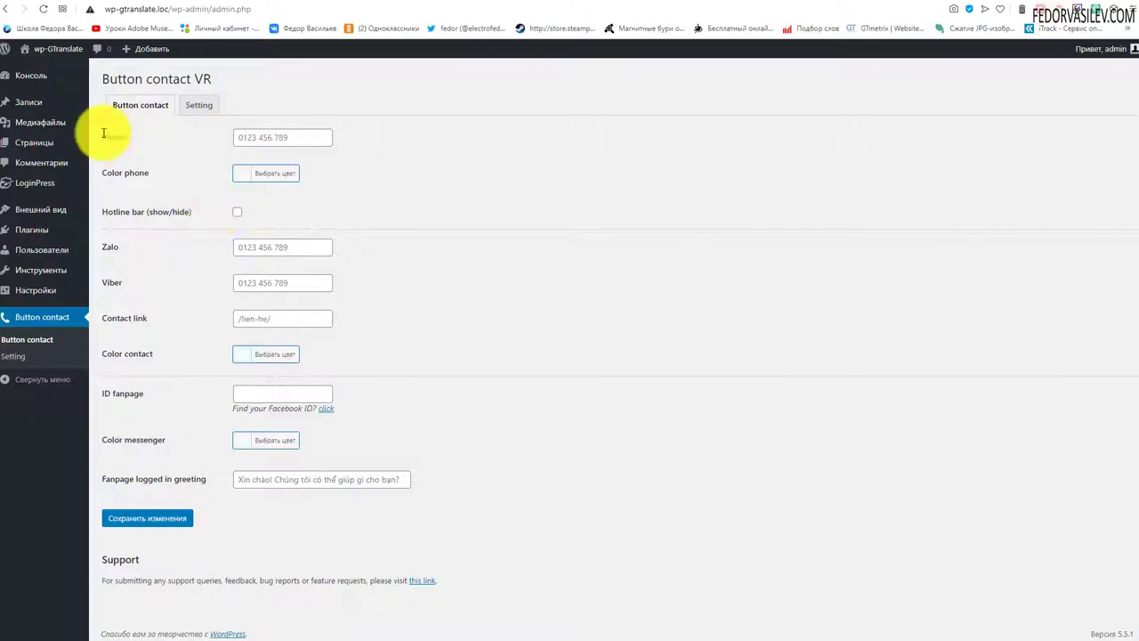
Step: Enter the contact phone number in the Phone setting, save it, and check the call button on the site's Без рубрики page
click(272, 162)
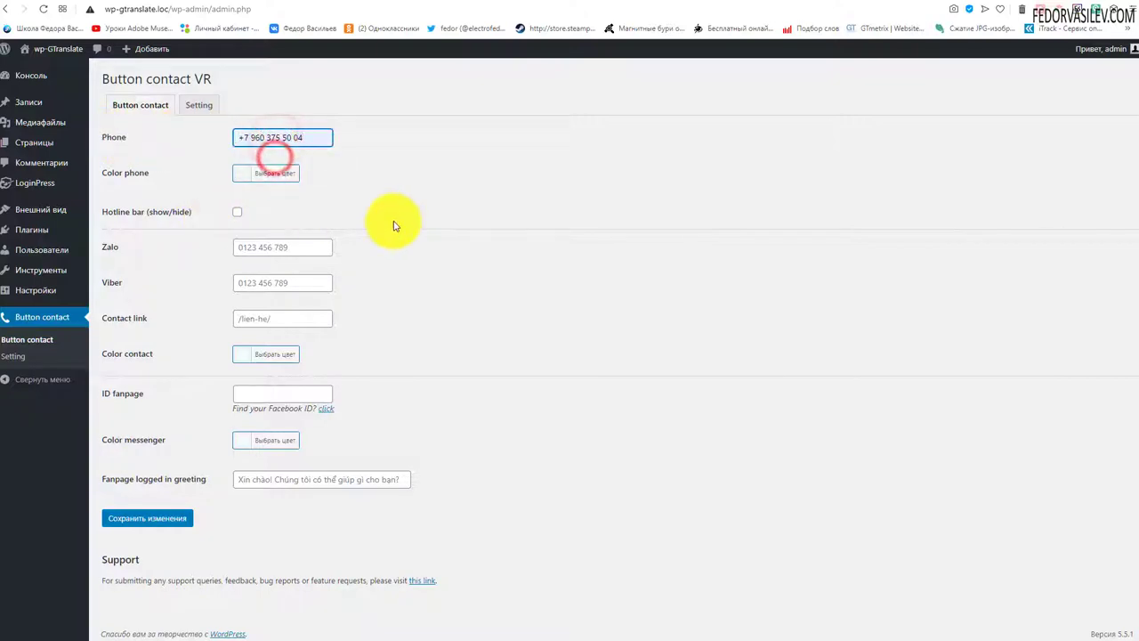
click(245, 173)
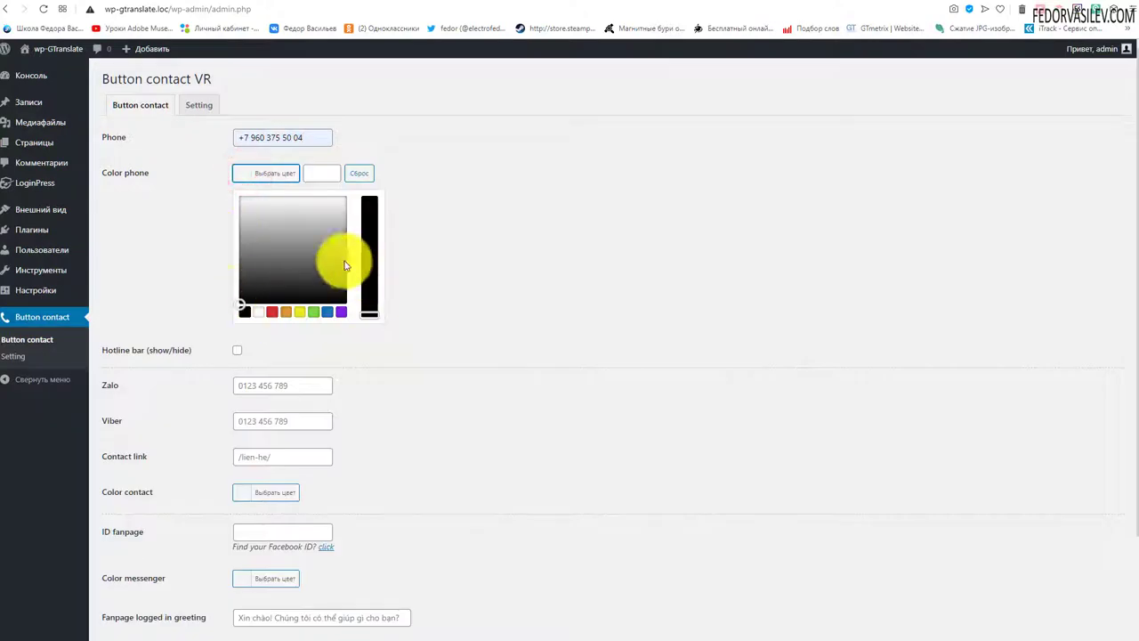
click(426, 177)
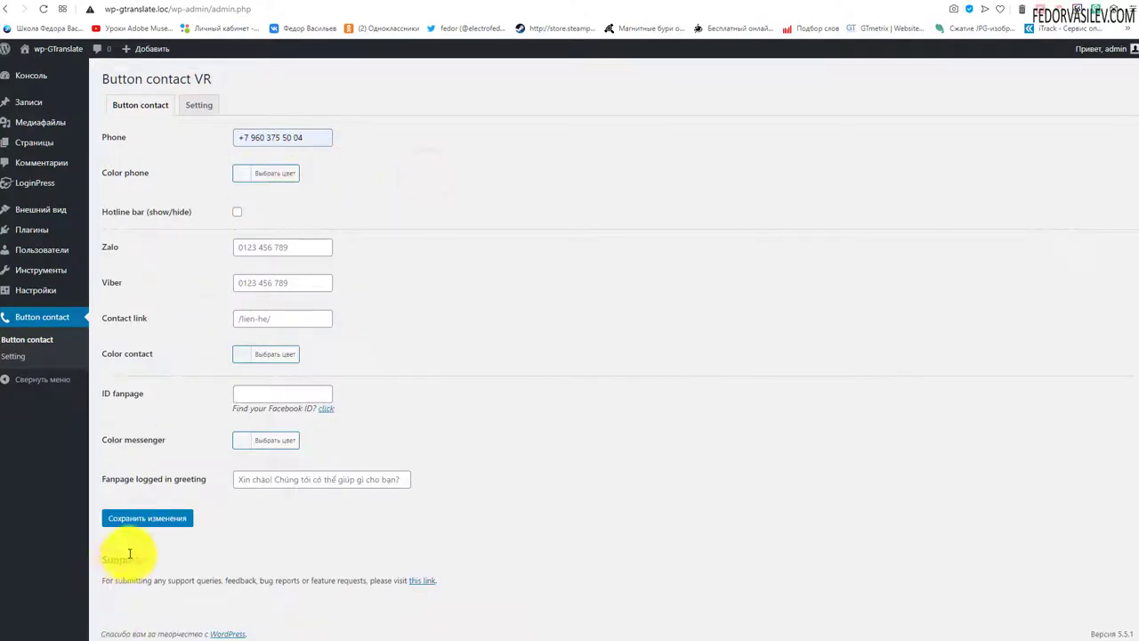
click(140, 521)
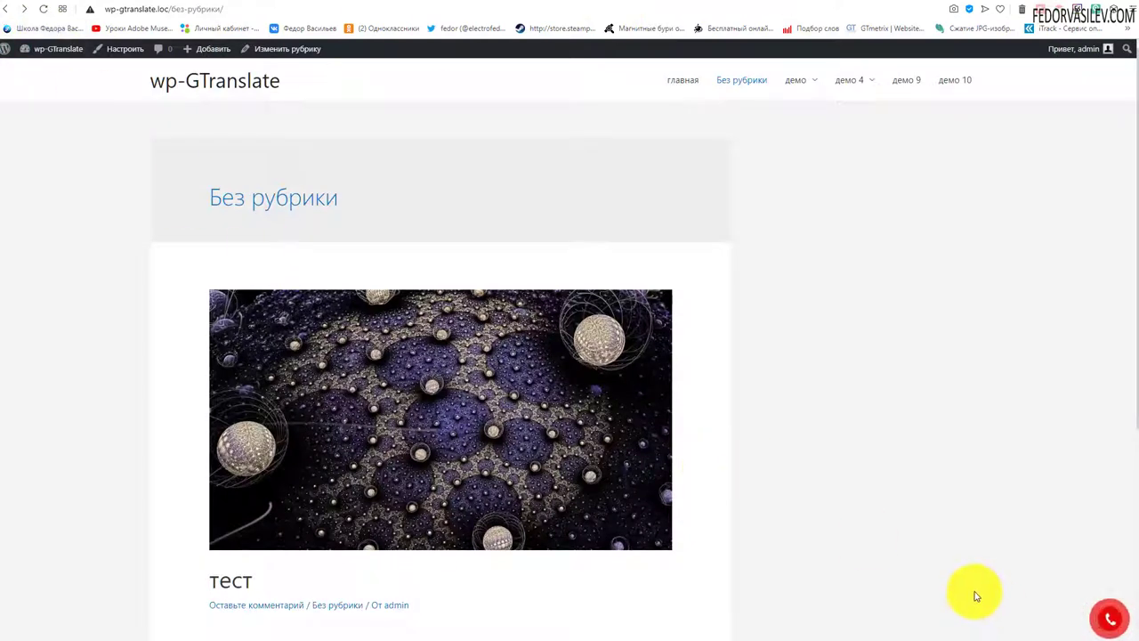
scroll(1041, 539, down, 4)
scroll(1042, 539, up, 4)
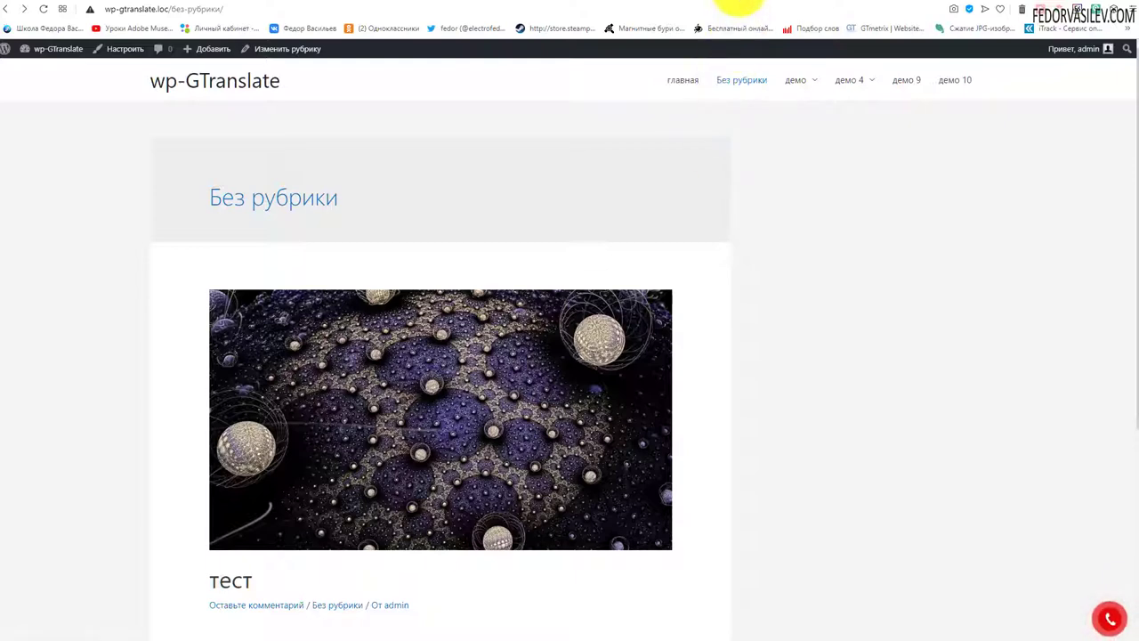
click(737, 6)
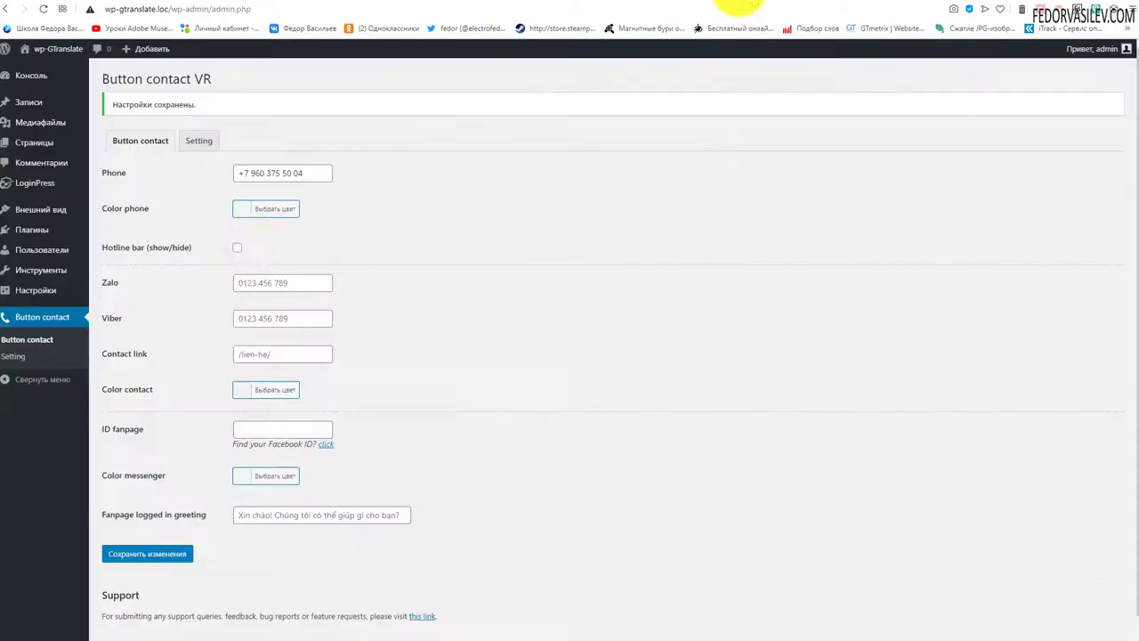
Step: Enable the Hotline bar option, save it, and check the reloaded Без рубрики page
click(237, 247)
click(149, 554)
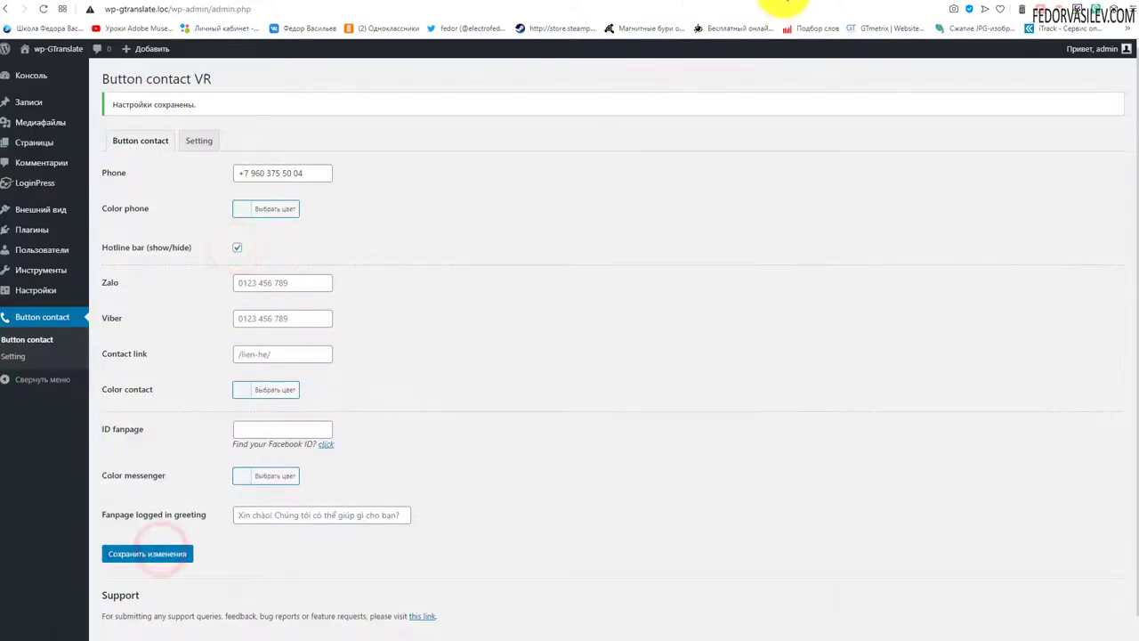
click(785, 4)
click(43, 9)
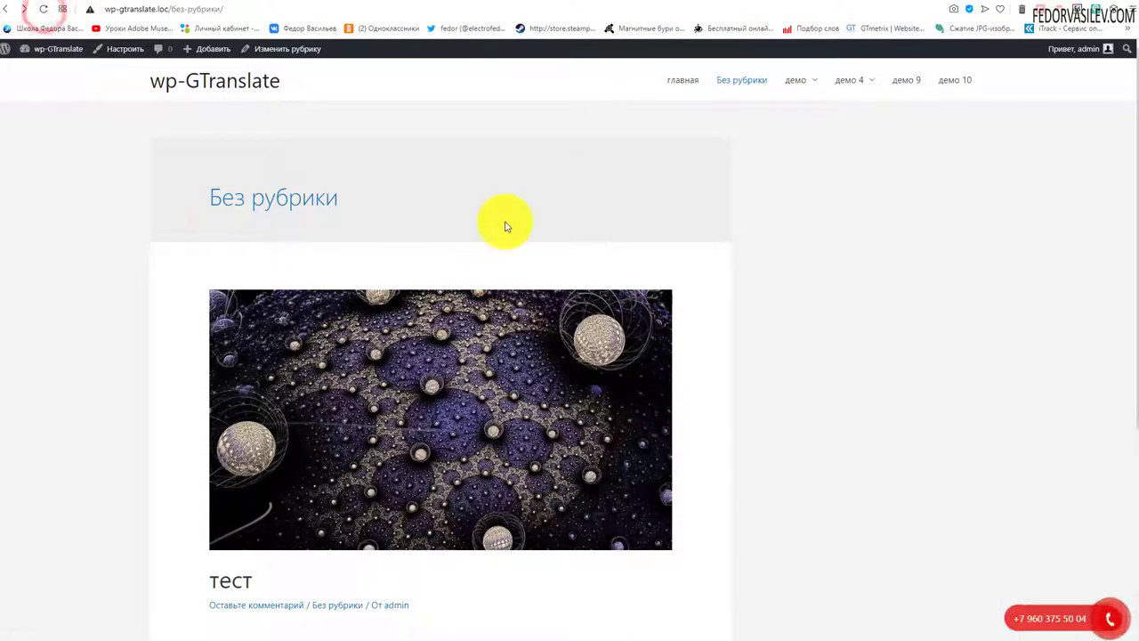
scroll(966, 531, down, 4)
scroll(966, 531, up, 2)
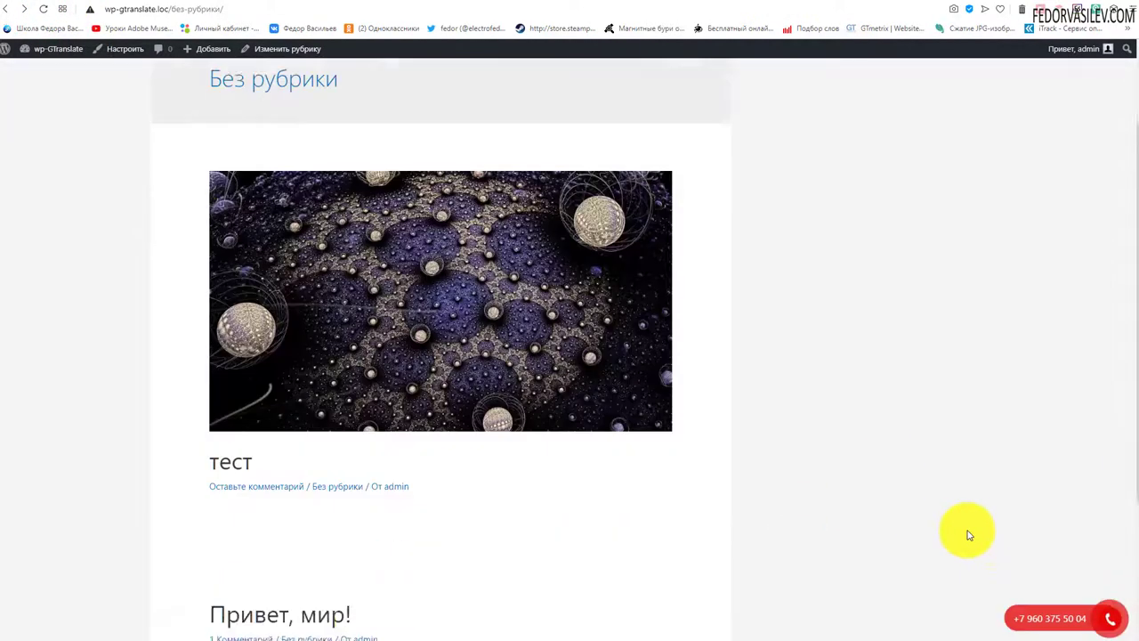
scroll(966, 531, down, 2)
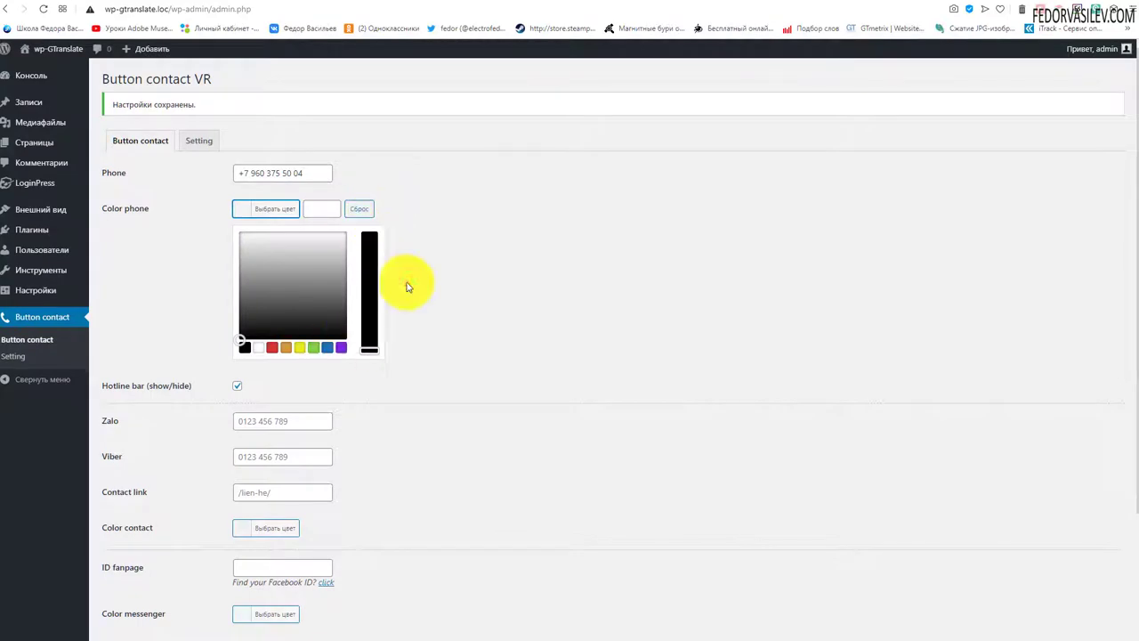
Step: Copy the phone number from the Phone field into the Zalo field, save the settings, and reload the site page
click(451, 228)
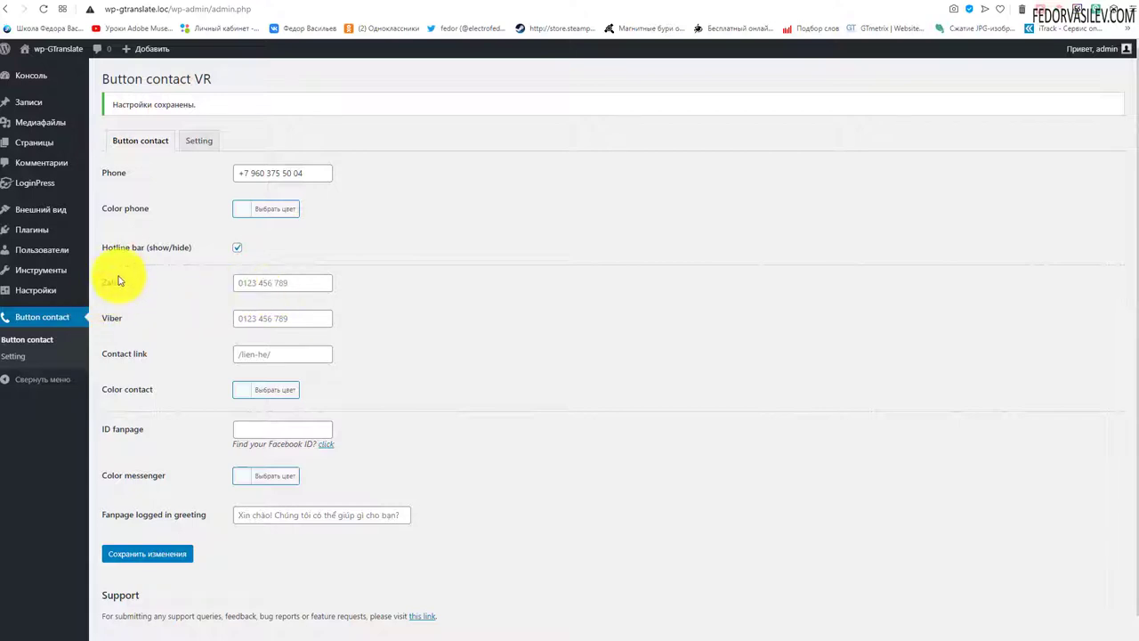
click(275, 281)
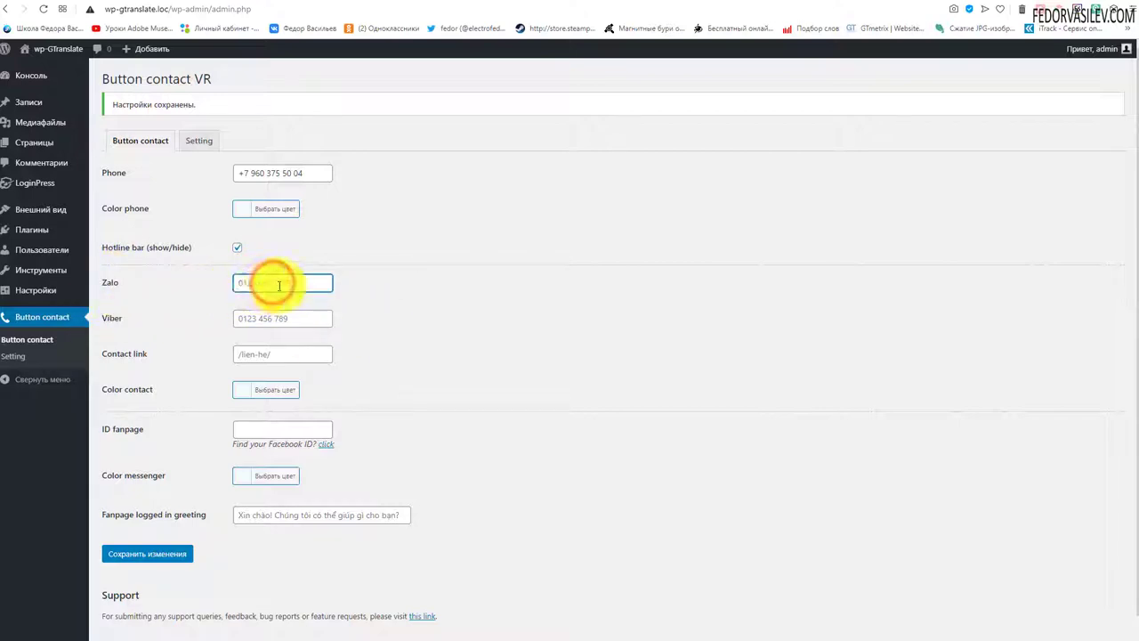
drag(306, 172, 227, 174)
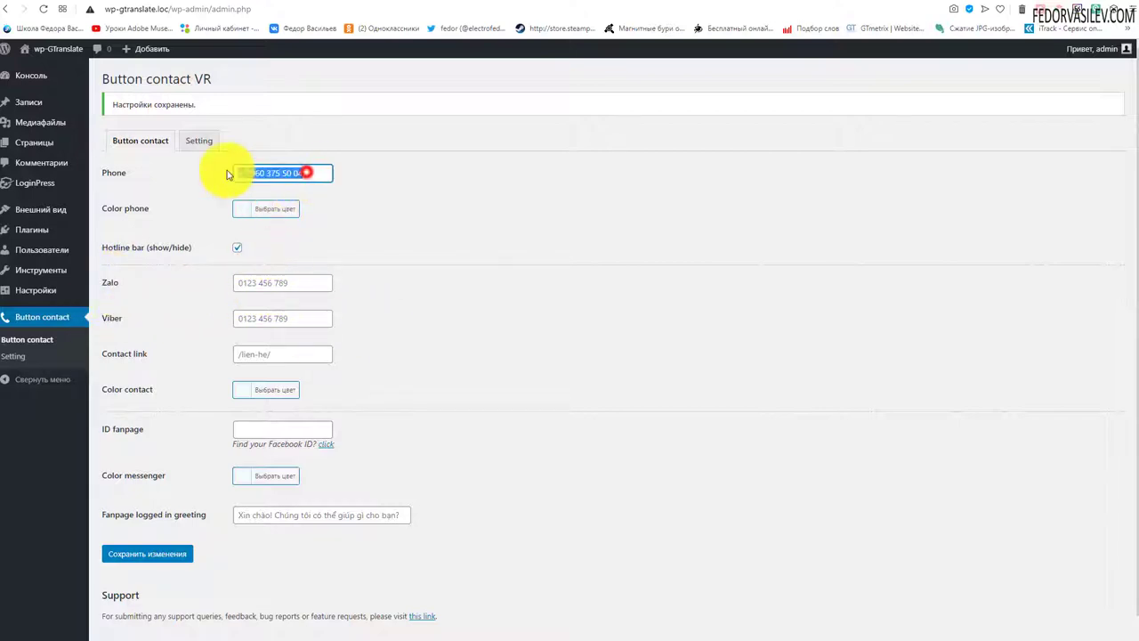
right_click(248, 172)
click(267, 211)
right_click(249, 284)
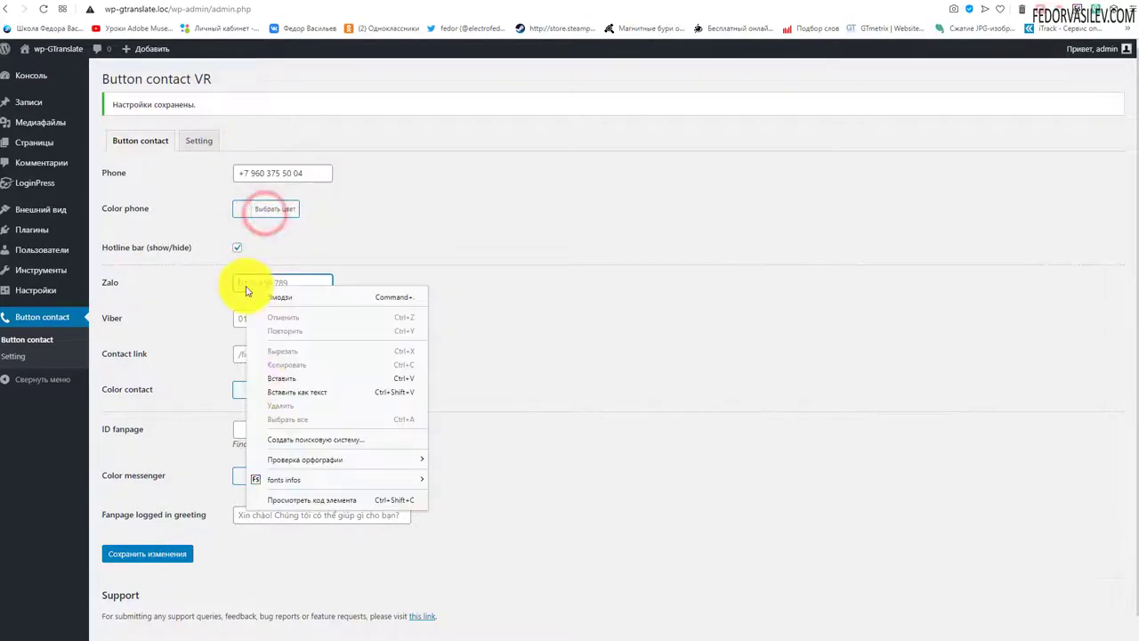
click(267, 378)
click(166, 554)
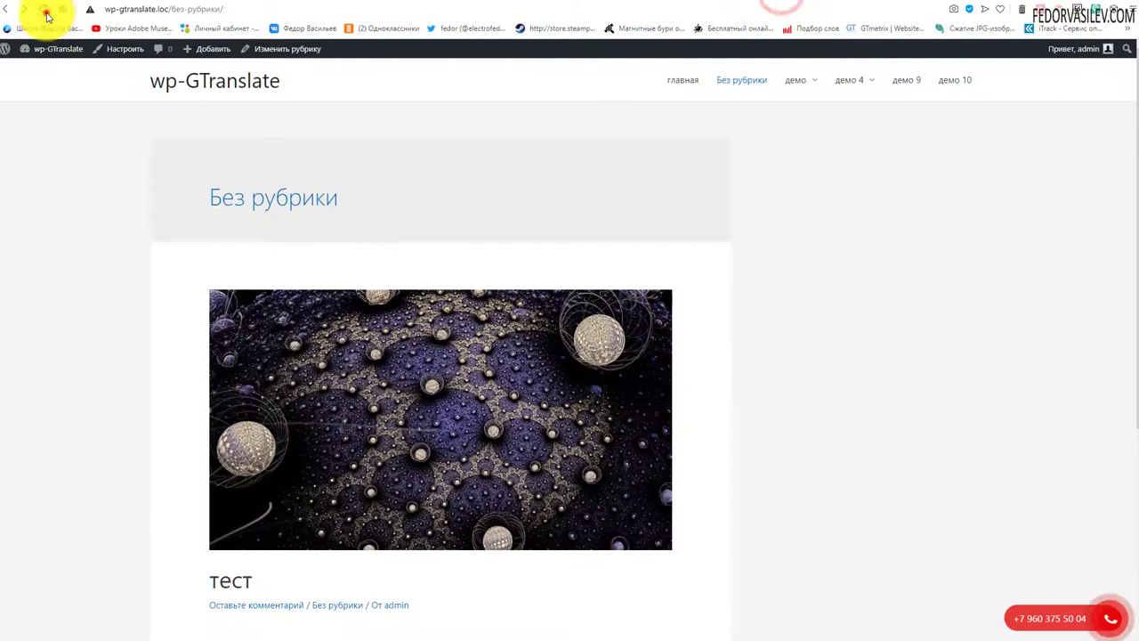
click(42, 9)
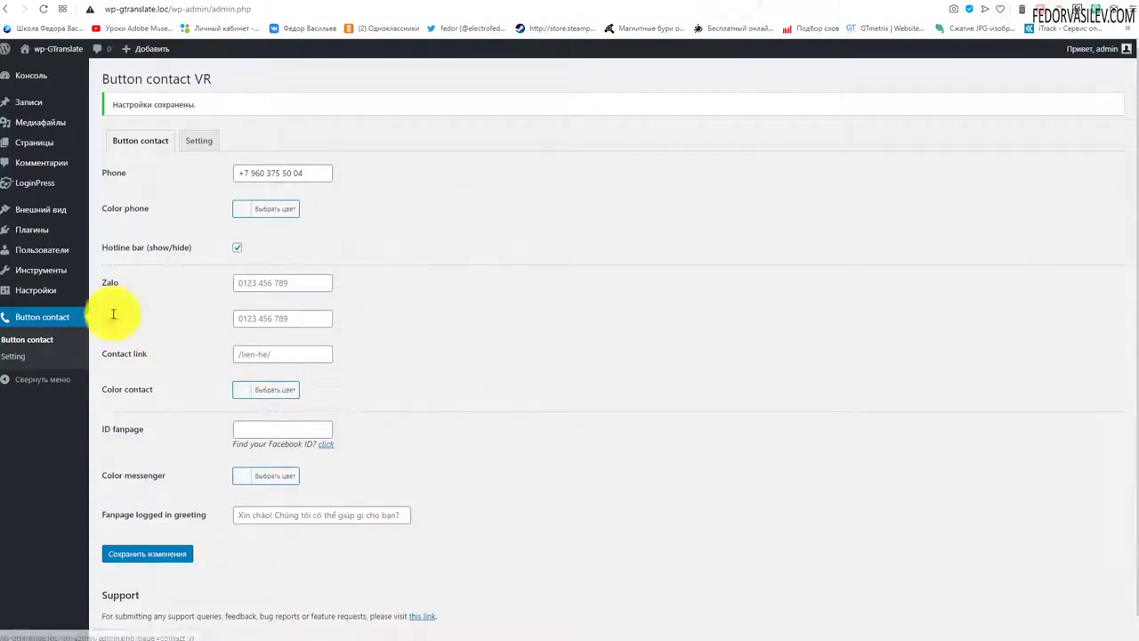
Step: Enter the phone number in the Viber field, save the settings, and check the Viber button on the site
click(279, 344)
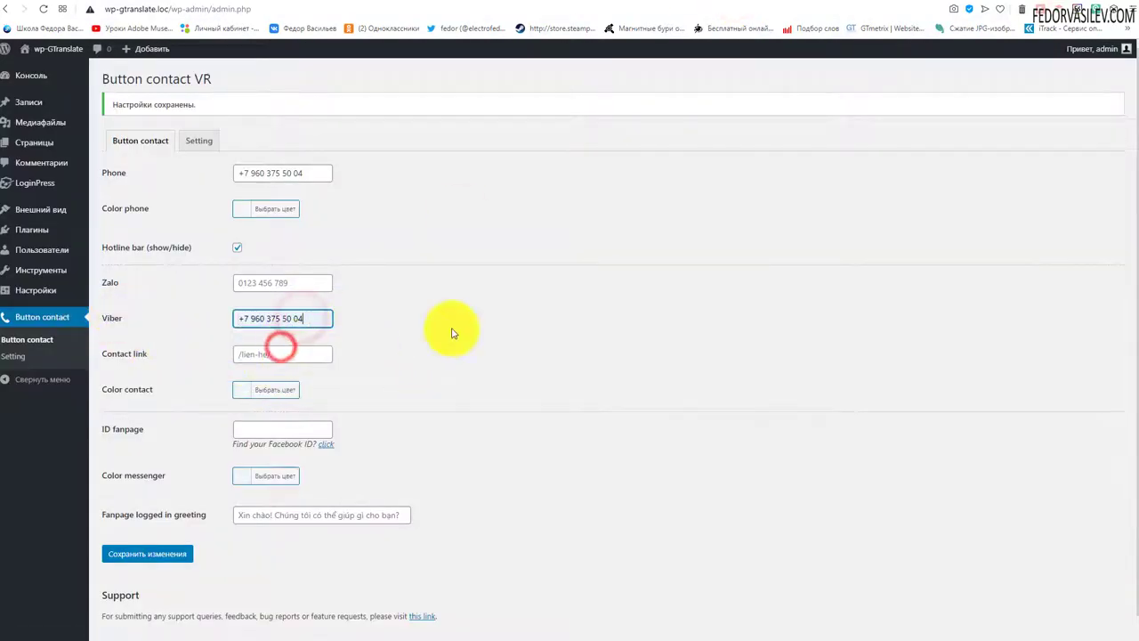
click(142, 553)
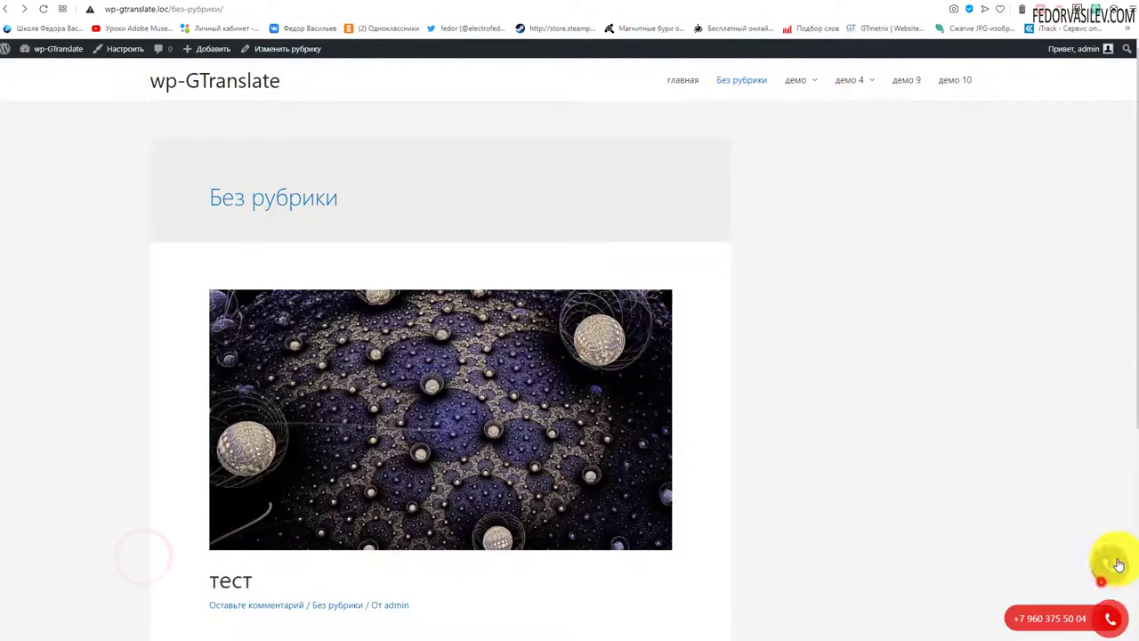
click(736, 2)
Step: Clear the Phone field and disable the Hotline bar, save the settings, and check the reloaded site page
triple_click(311, 174)
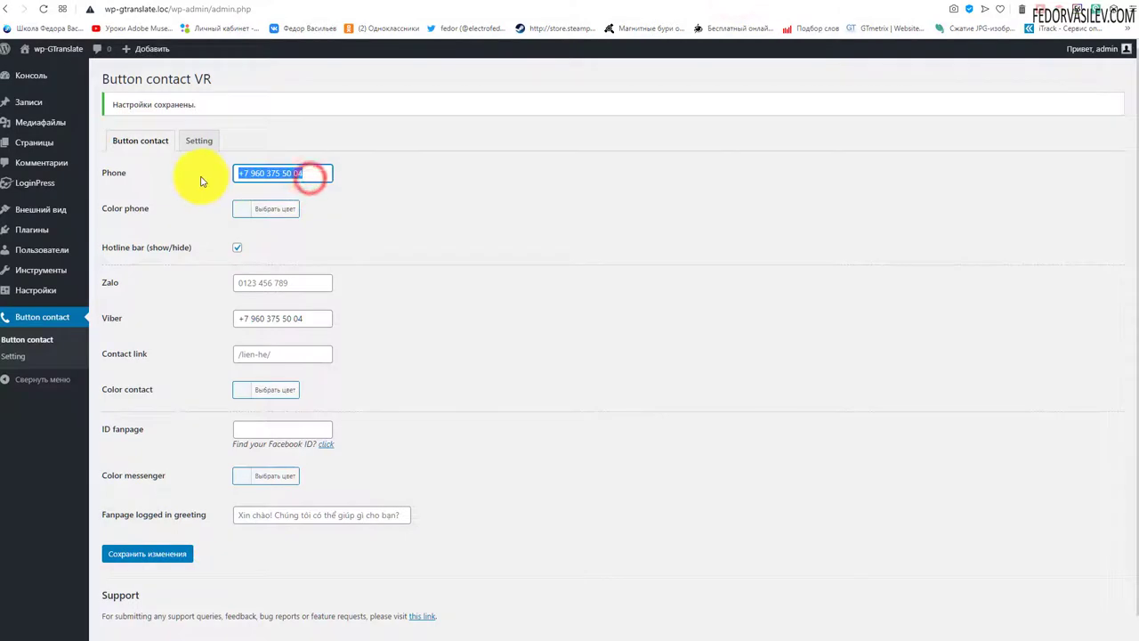
key(BackSpace)
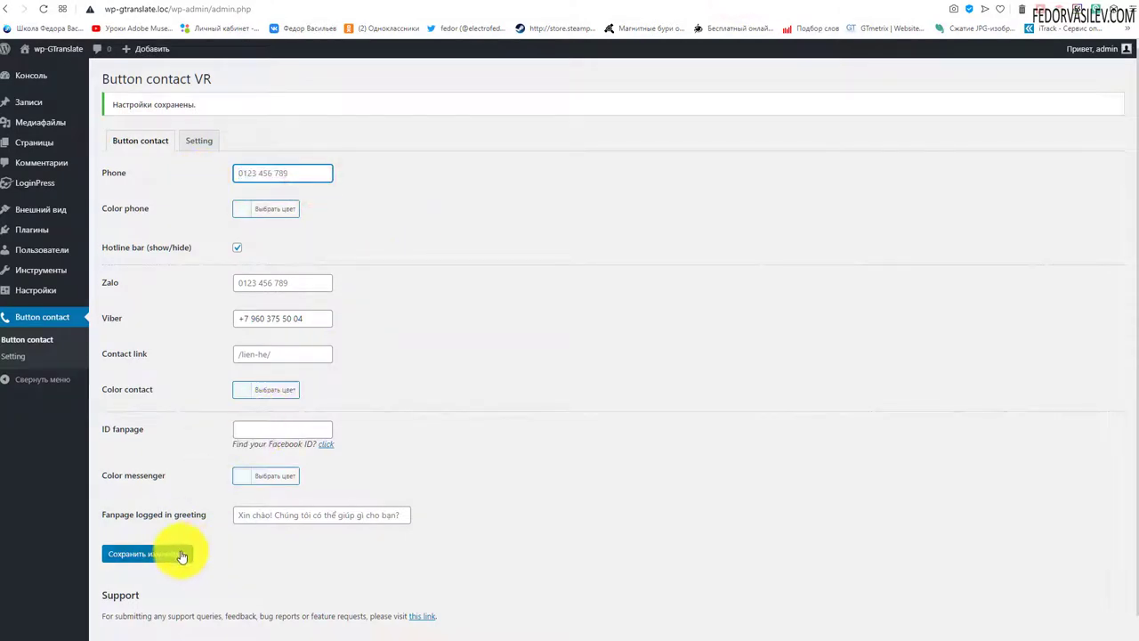
click(236, 248)
click(157, 553)
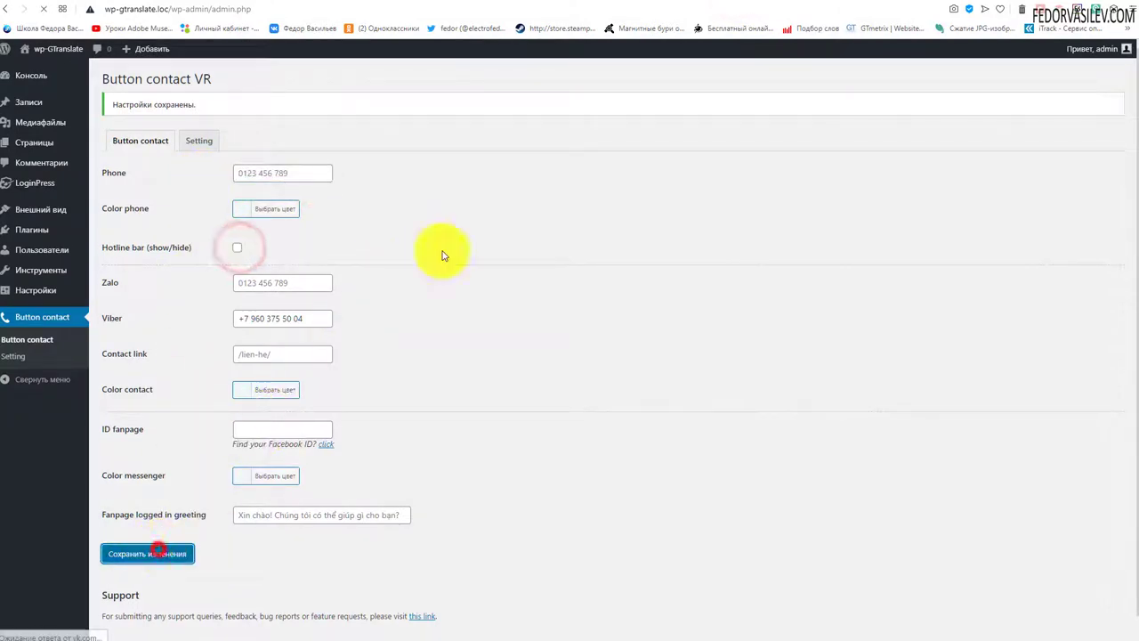
click(756, 7)
click(44, 10)
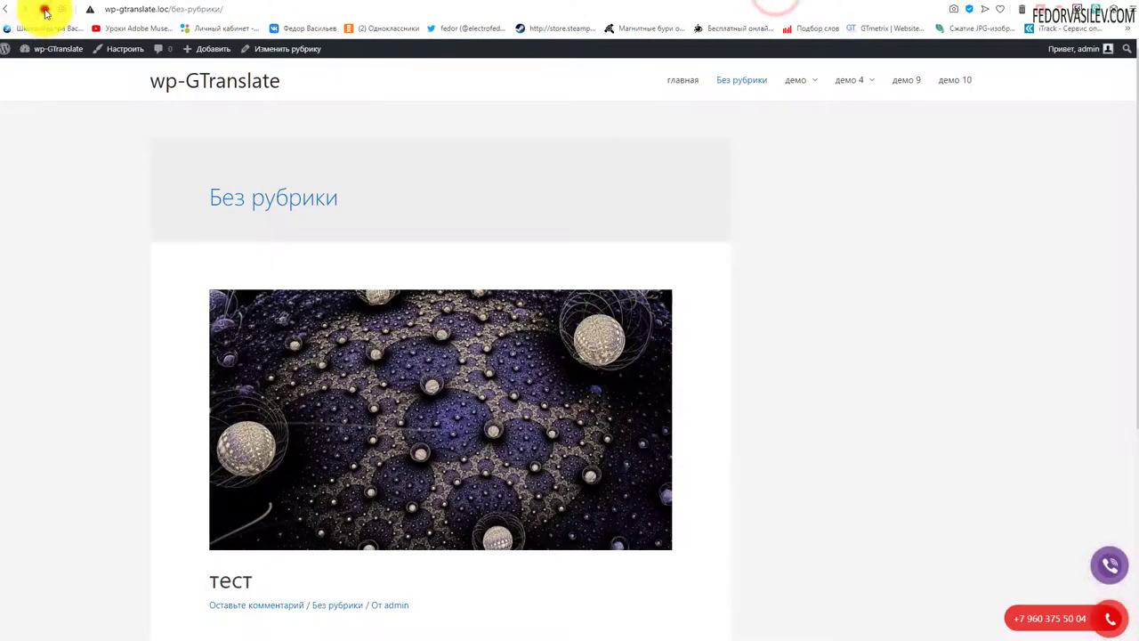
click(746, 6)
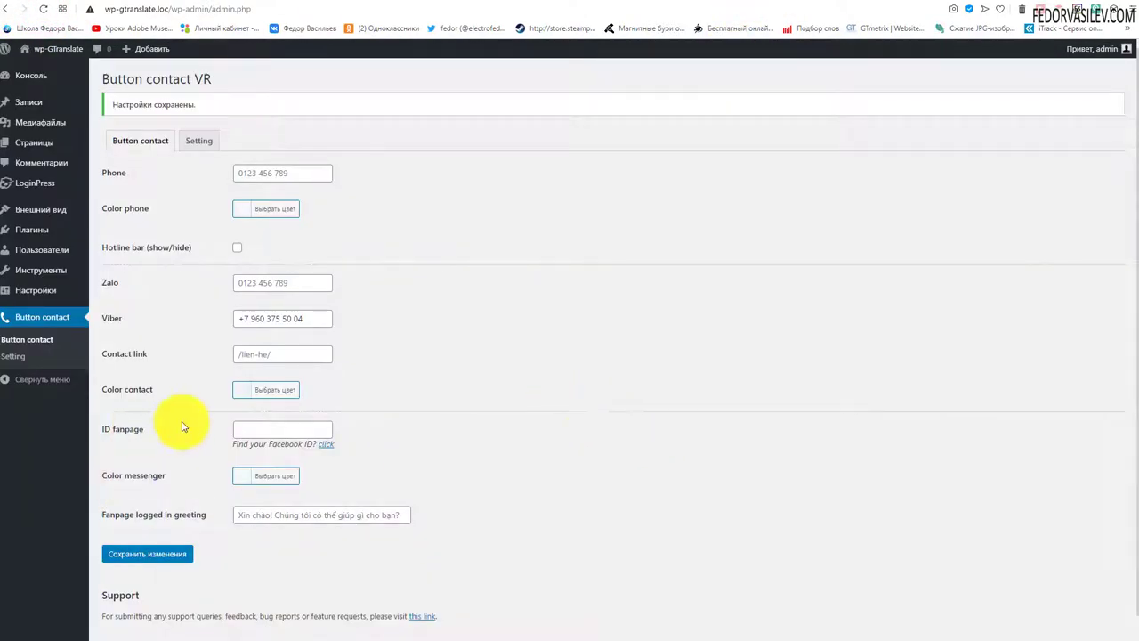
click(271, 354)
click(270, 378)
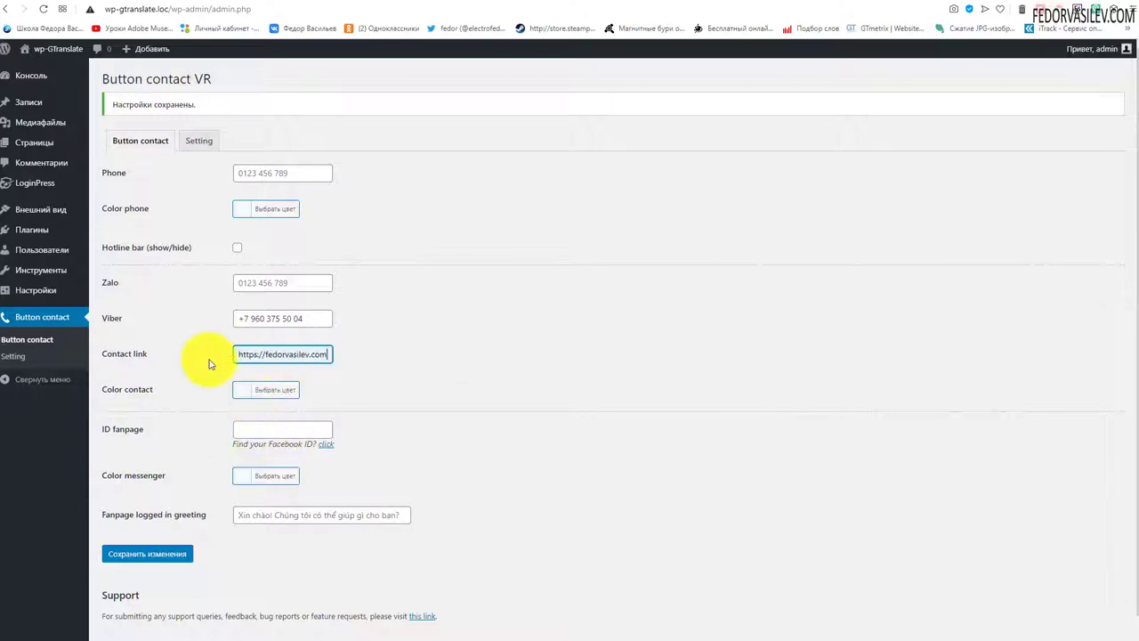
click(244, 388)
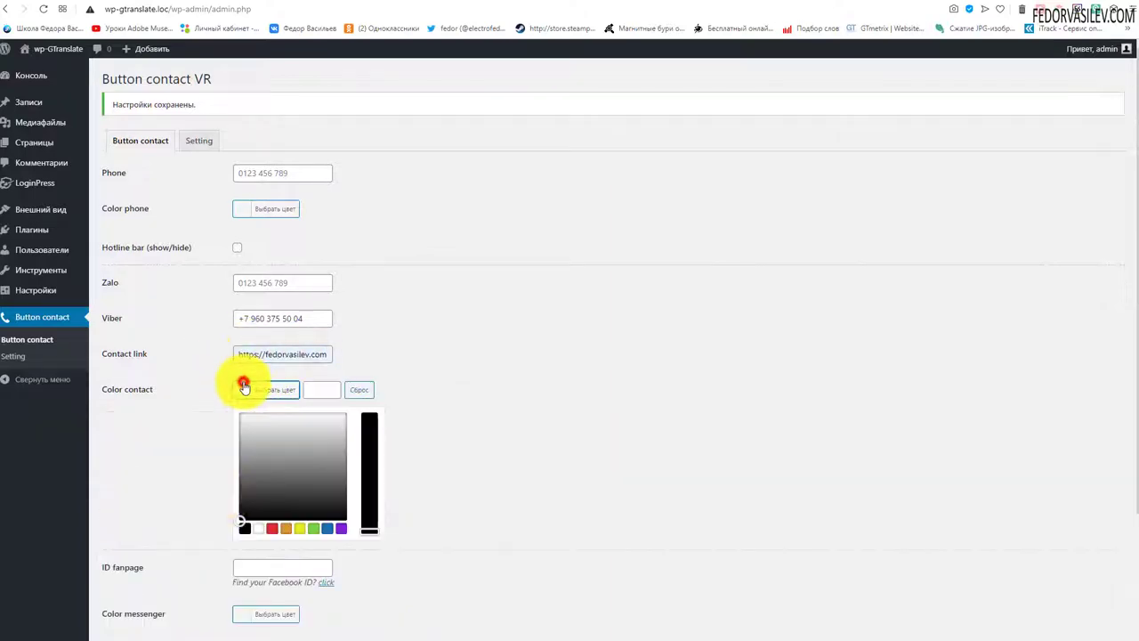
click(281, 529)
click(483, 359)
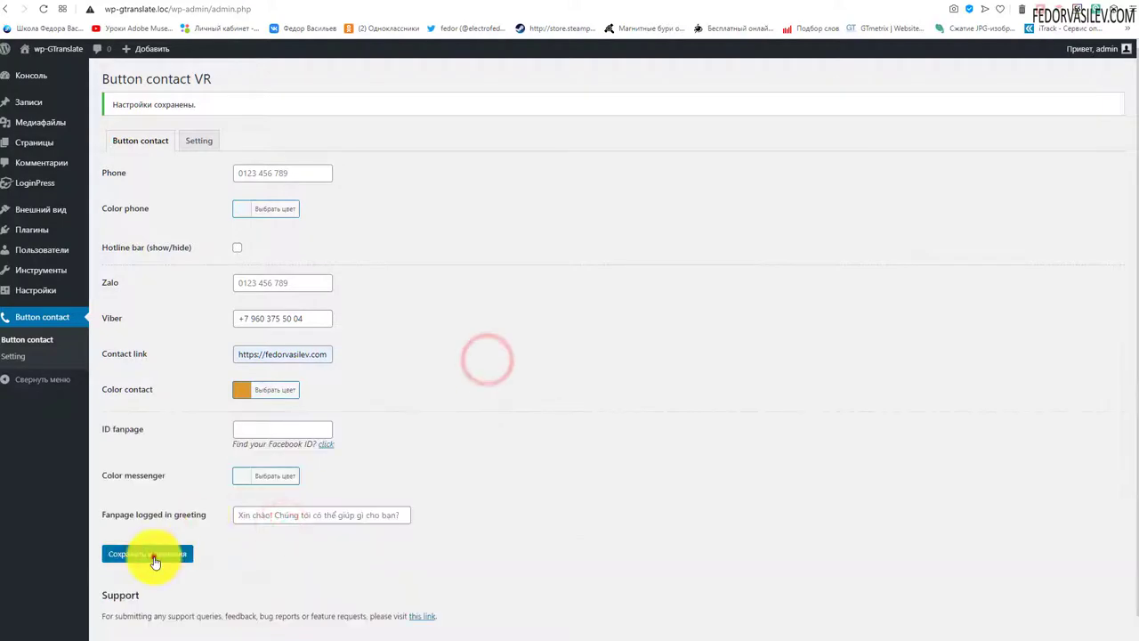
click(151, 554)
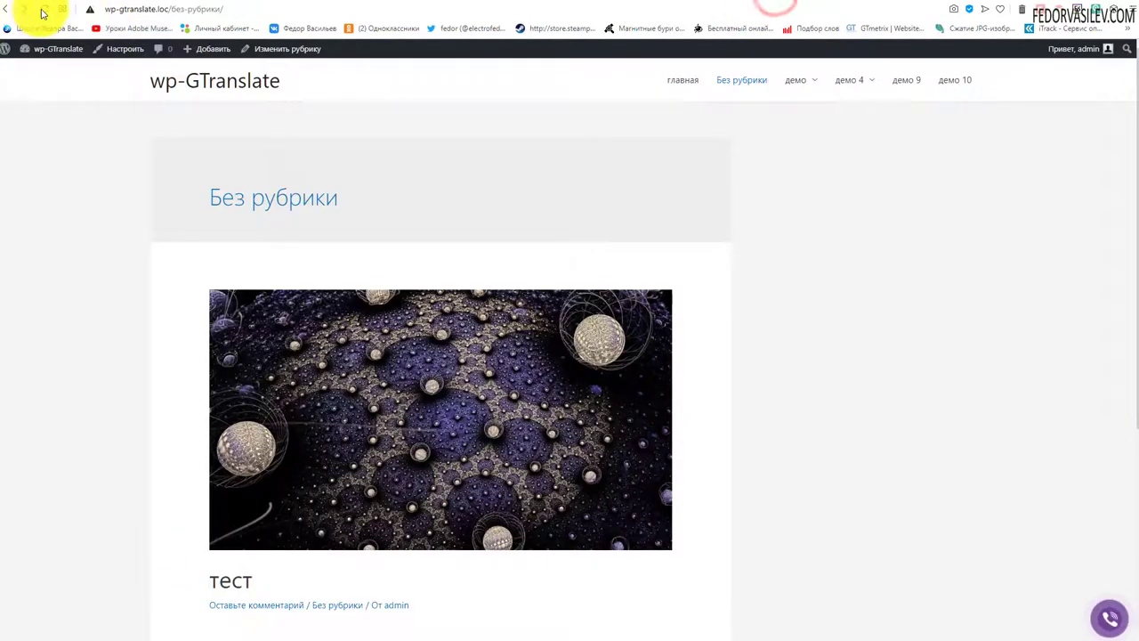
click(42, 9)
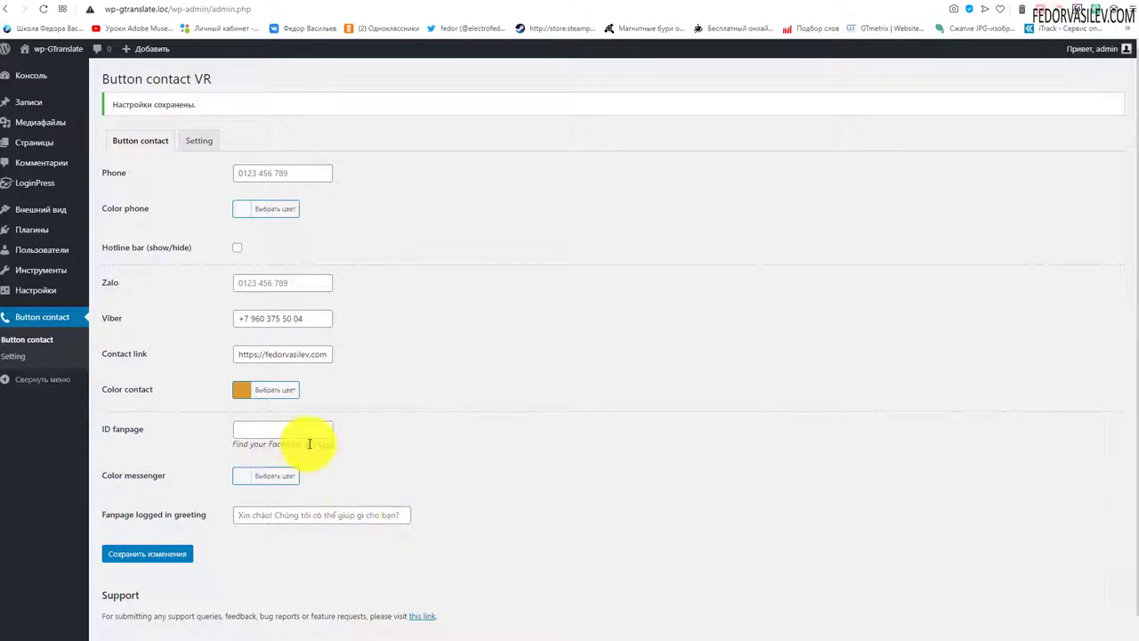
drag(265, 444, 330, 446)
click(377, 451)
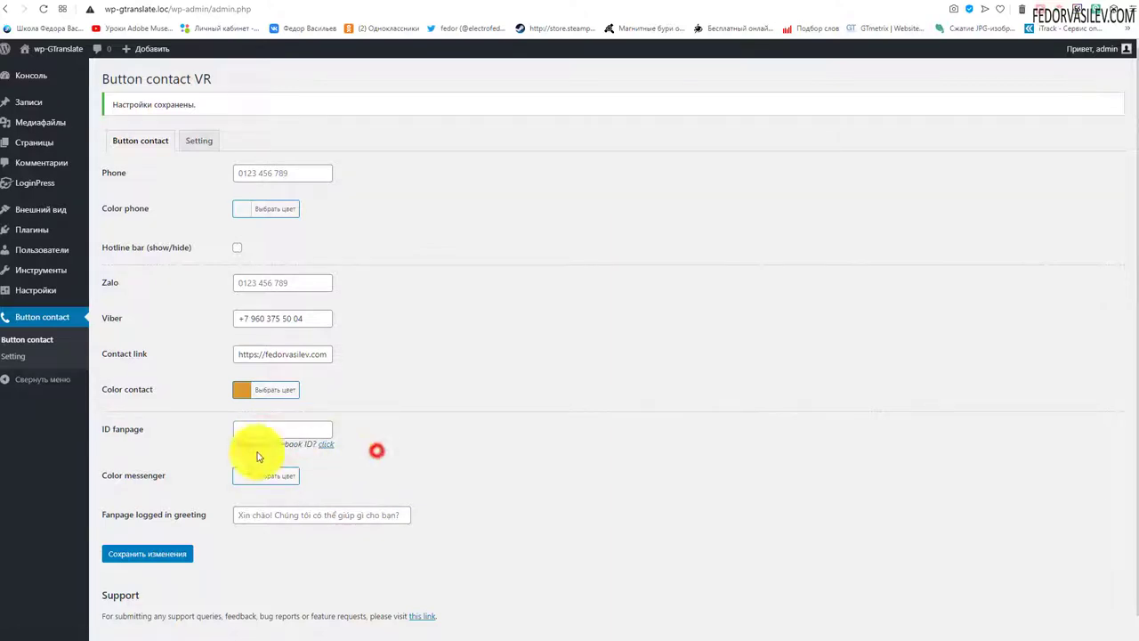
scroll(112, 451, down, 1)
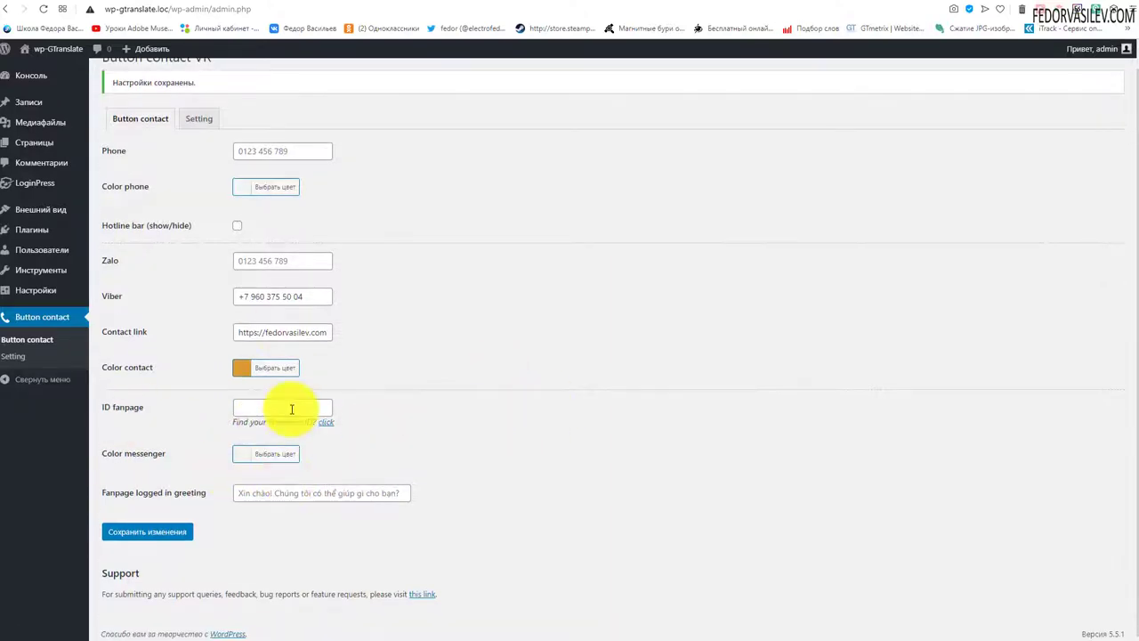
Step: Open the plugin's advanced settings, set the size scale to 1.2, and save the changes
scroll(213, 267, up, 1)
click(200, 142)
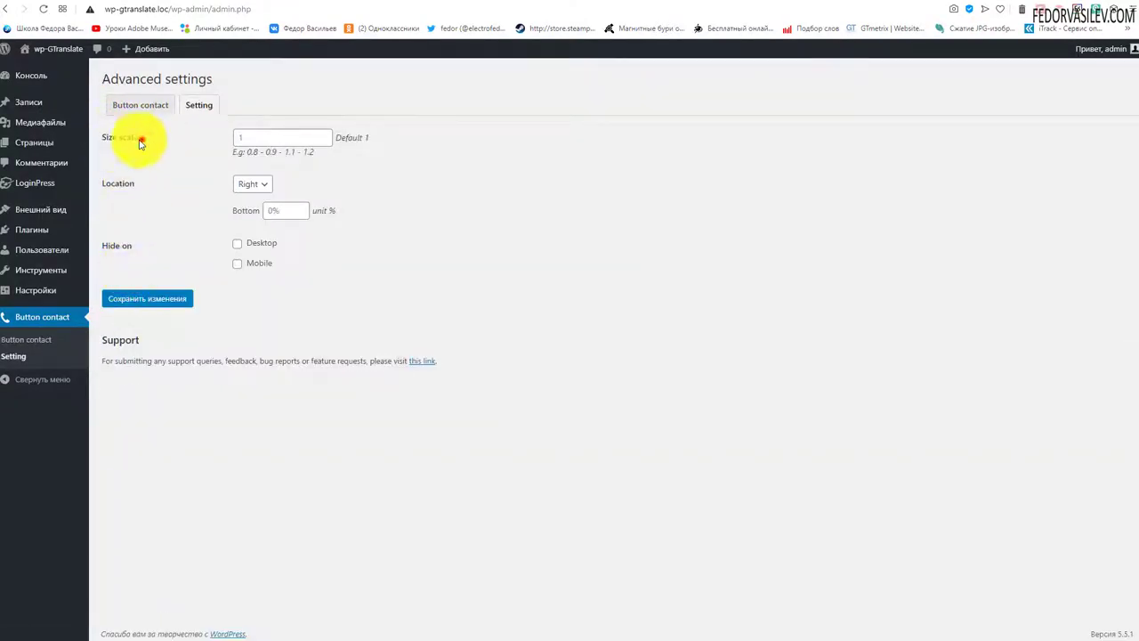
click(495, 219)
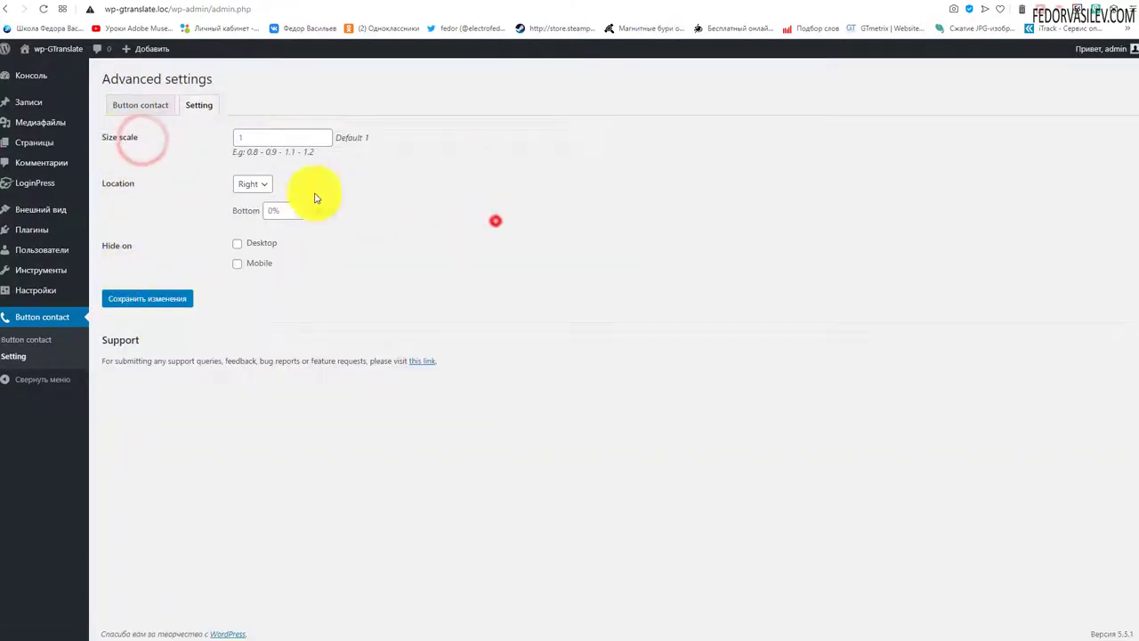
click(279, 139)
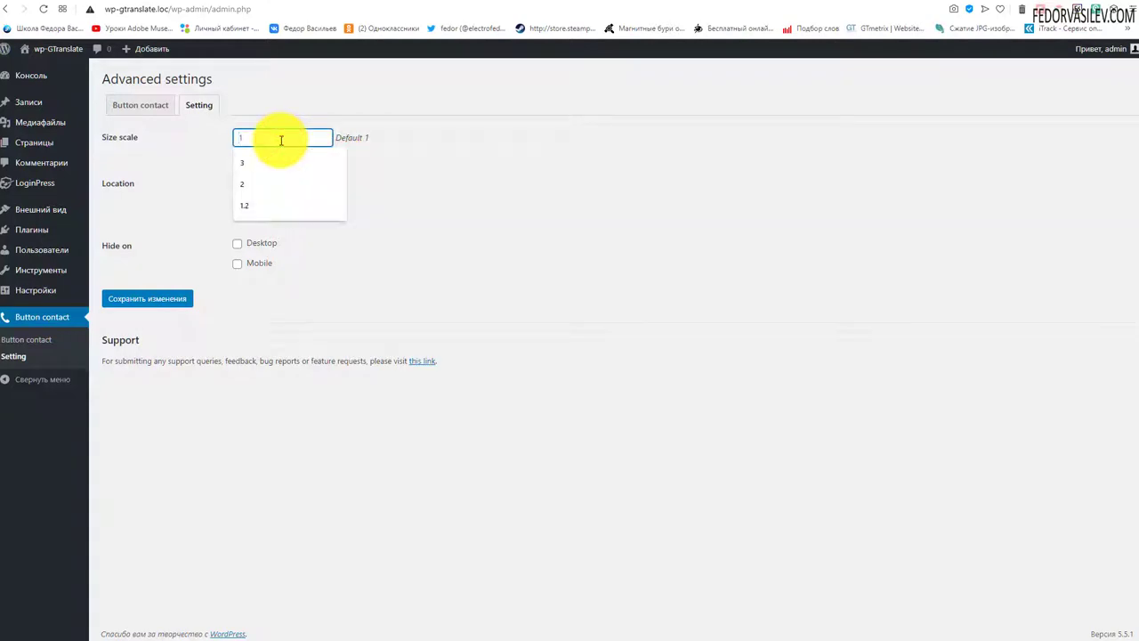
click(305, 198)
click(148, 299)
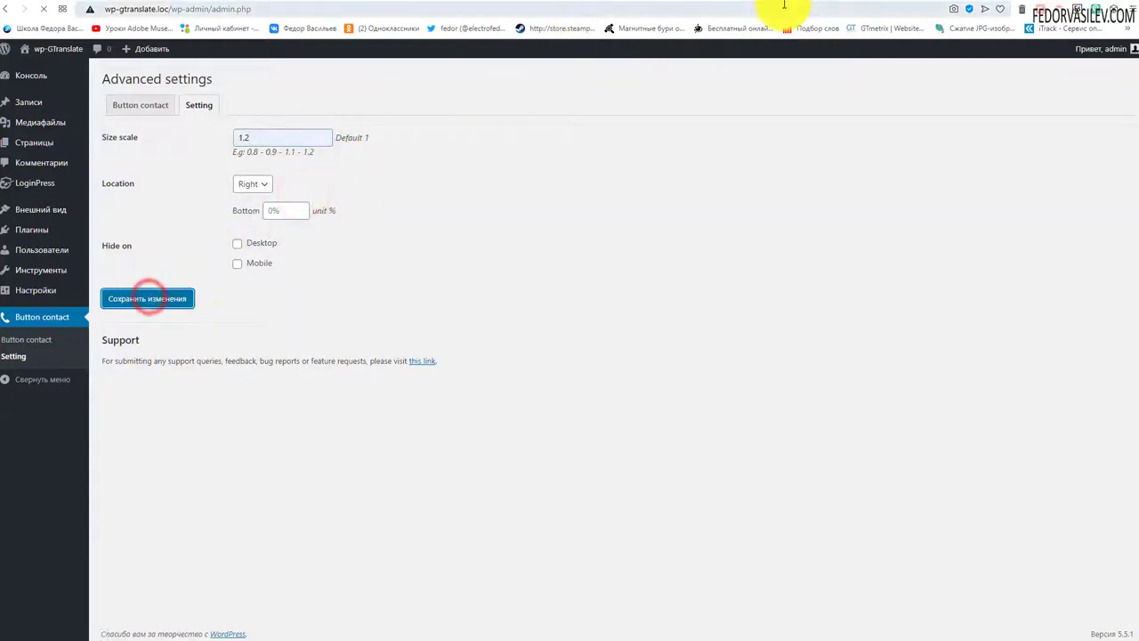
Step: Reload the site page and check the size of the contact buttons while moving through the page
key(ctrl+Tab)
click(43, 9)
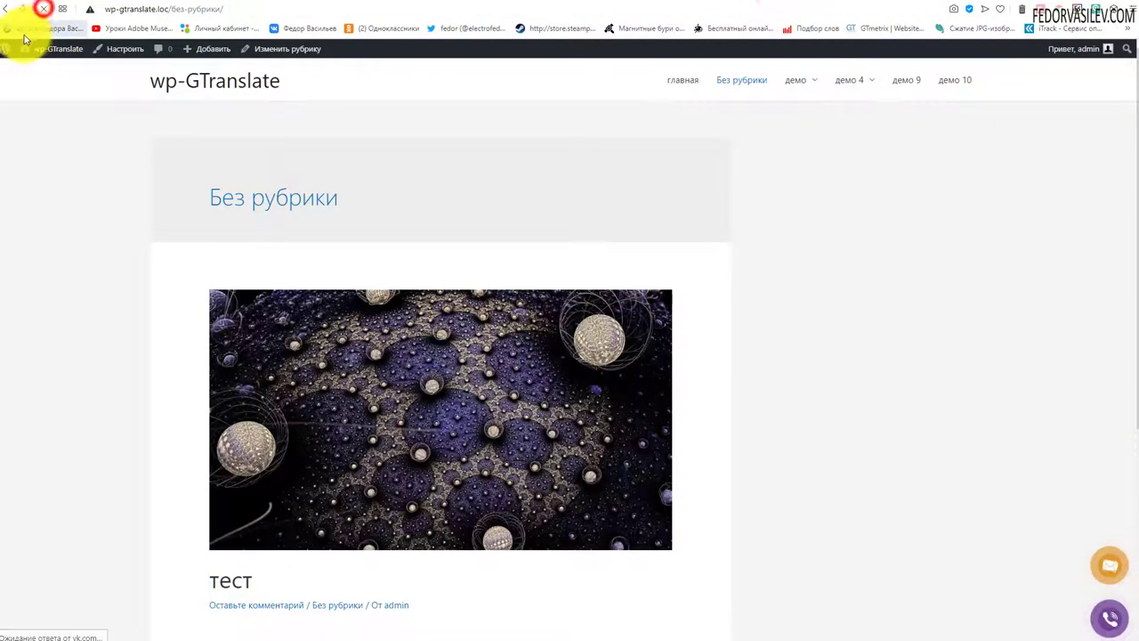
scroll(1123, 598, down, 1)
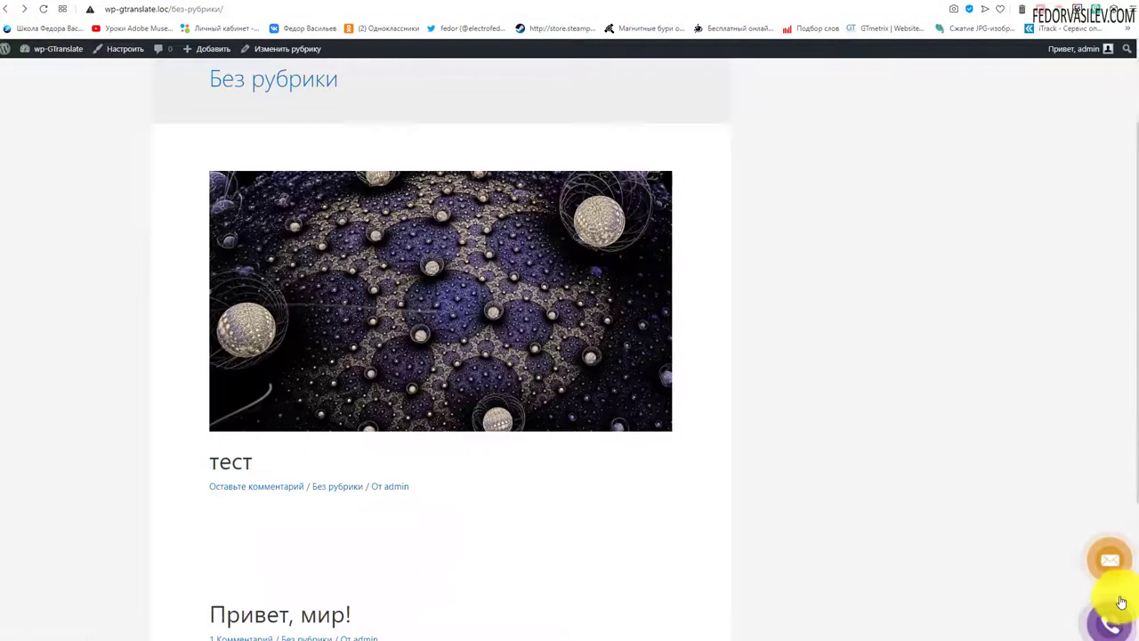
scroll(1124, 598, up, 1)
scroll(1119, 595, down, 4)
scroll(940, 241, up, 5)
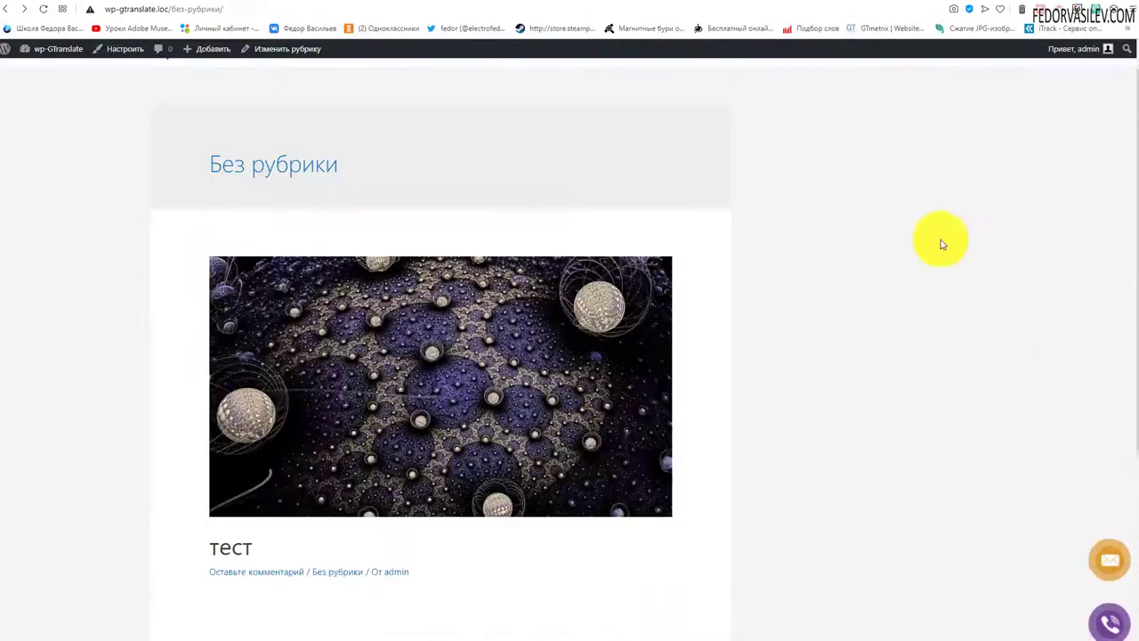
Step: Reset the size scale to the default 1, set the location to Left with a 30% bottom offset, and save the settings
key(ctrl+Tab)
click(271, 175)
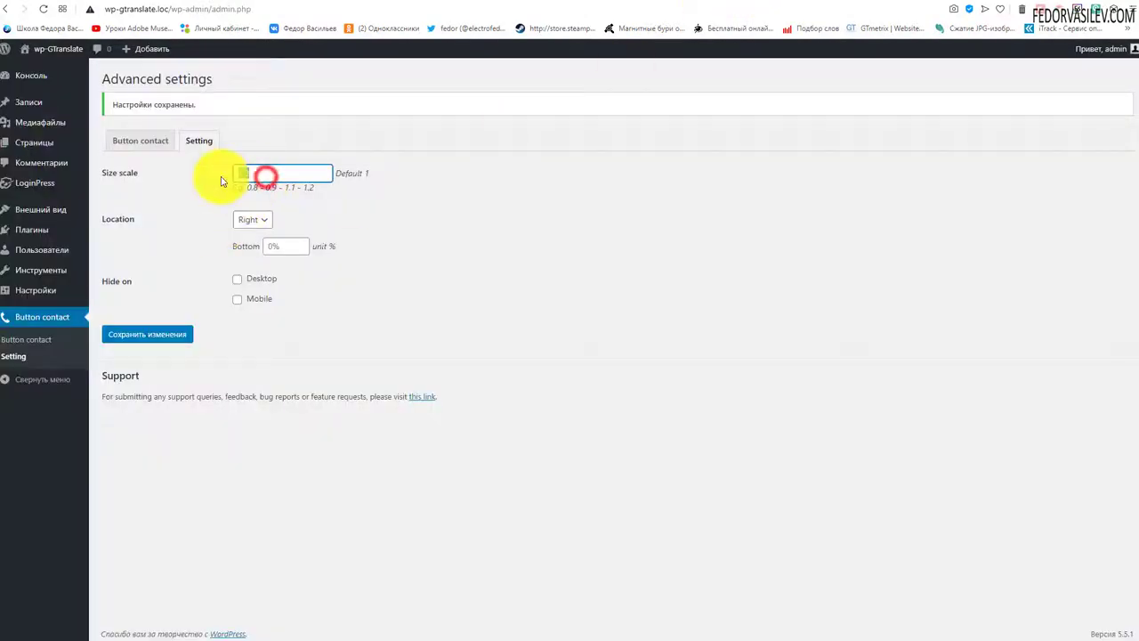
text(1)
click(460, 221)
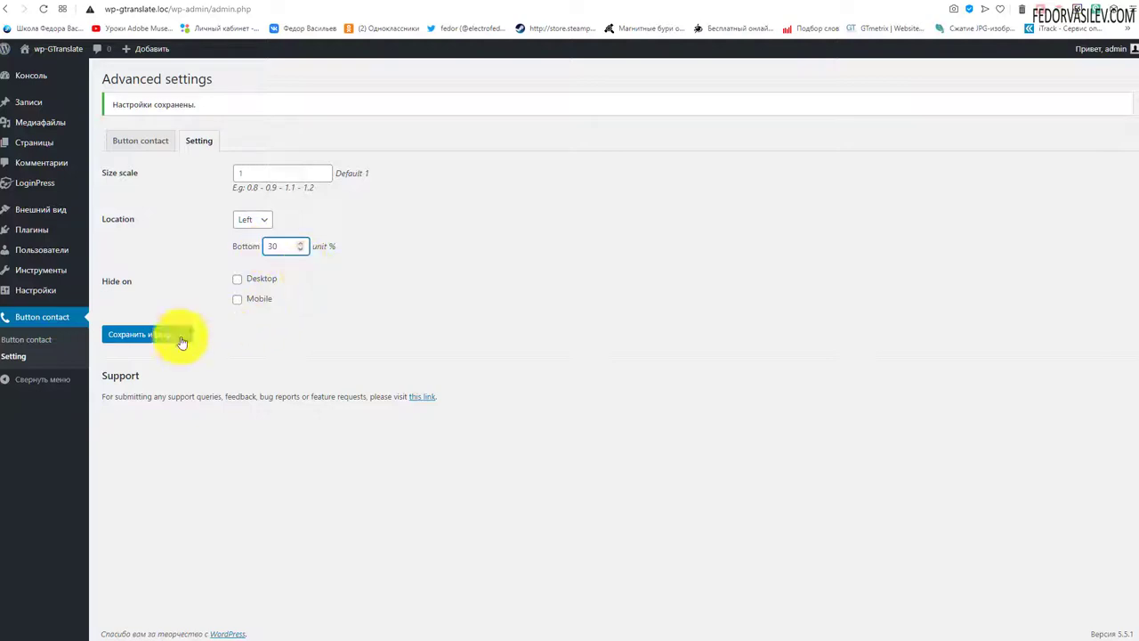
click(134, 335)
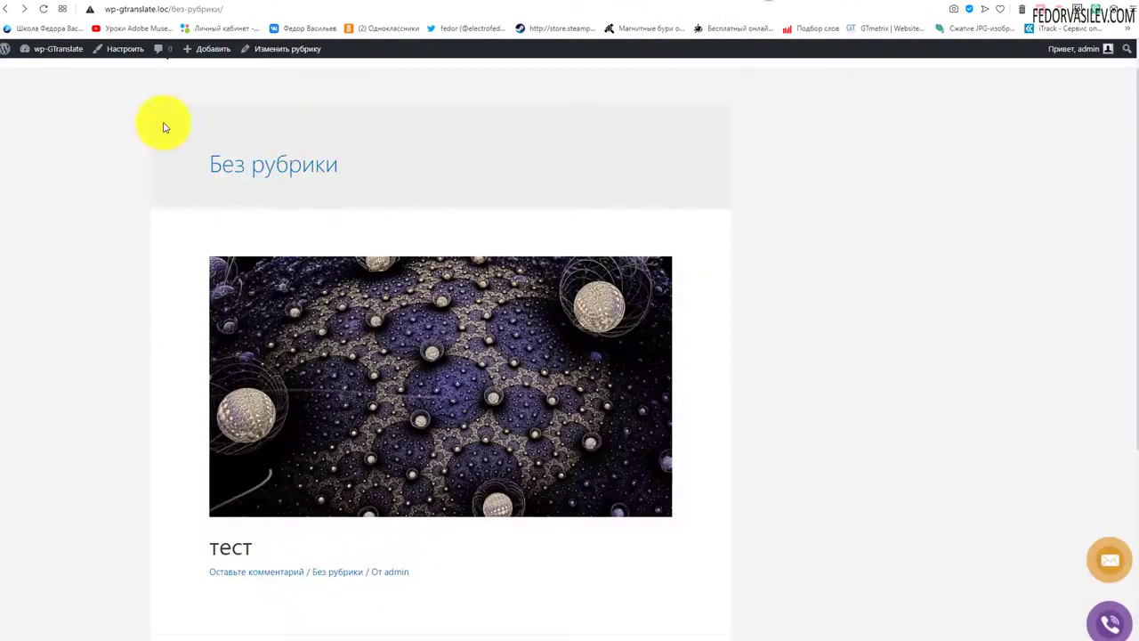
Step: Reload the site page and check where the contact buttons are placed along the page
click(41, 9)
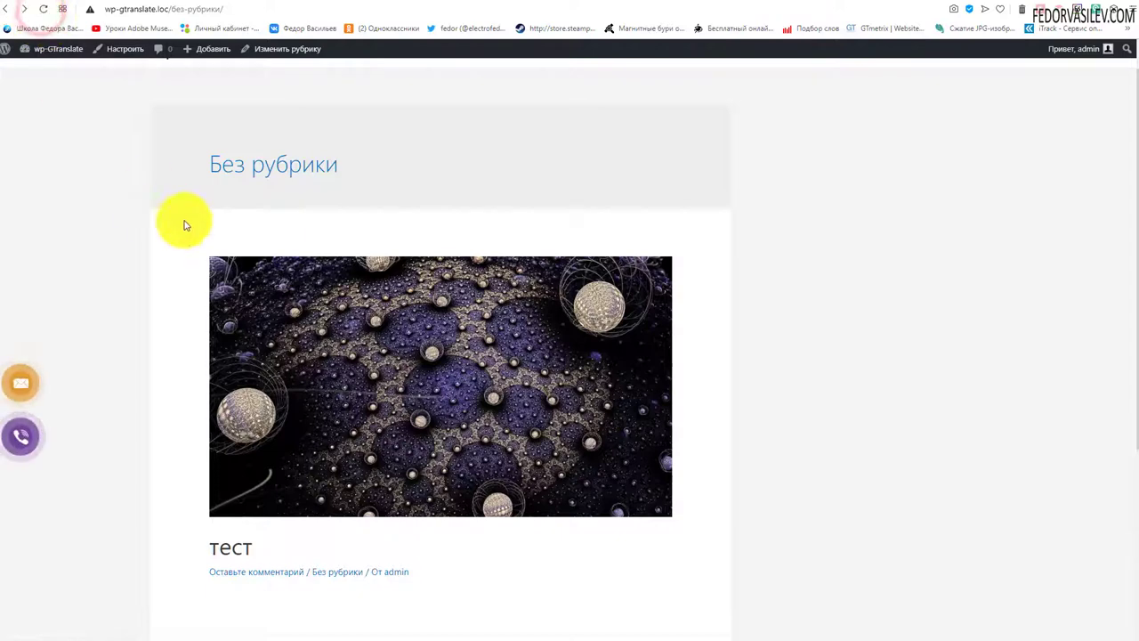
scroll(70, 402, down, 4)
scroll(69, 402, up, 4)
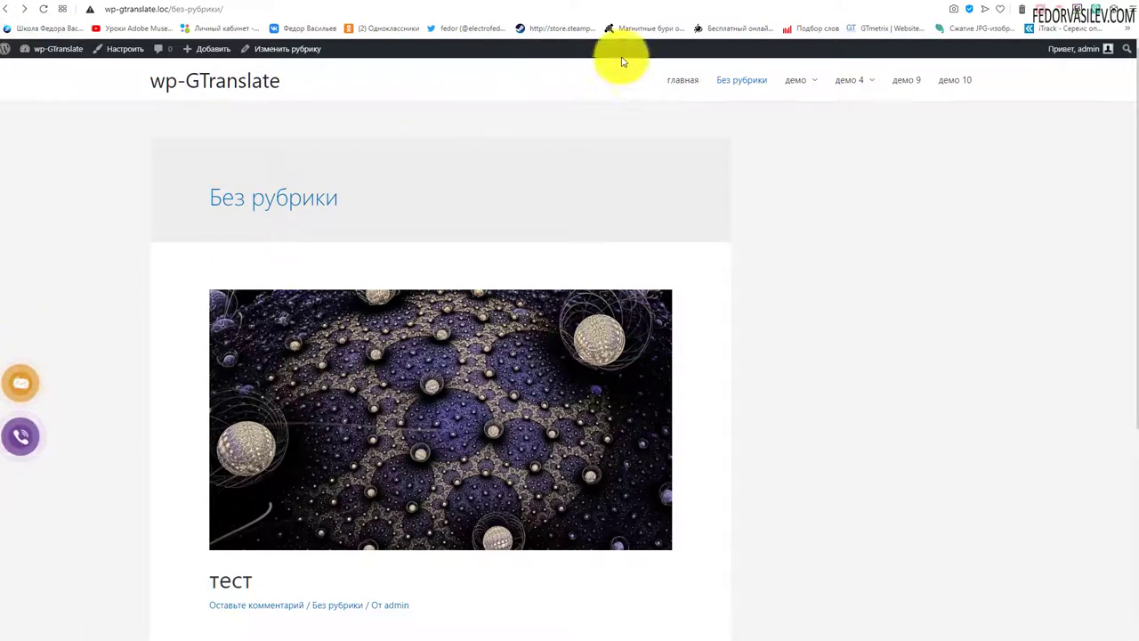
Step: Clear the bottom offset, set the location back to Right, hide the buttons on Desktop, and reload the site page
click(725, 4)
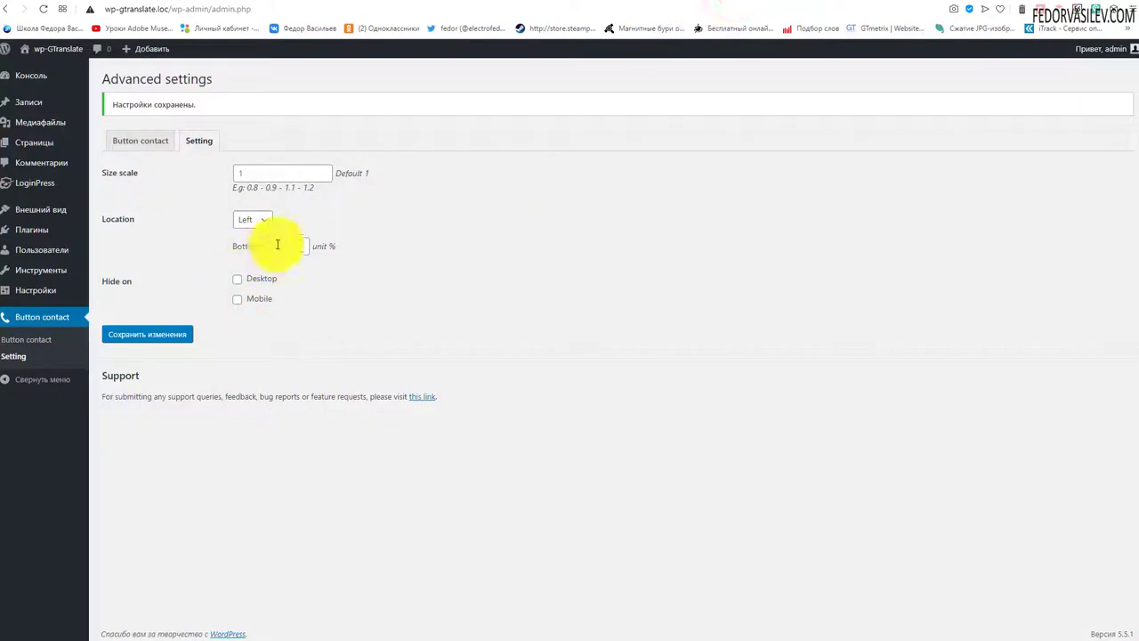
click(436, 269)
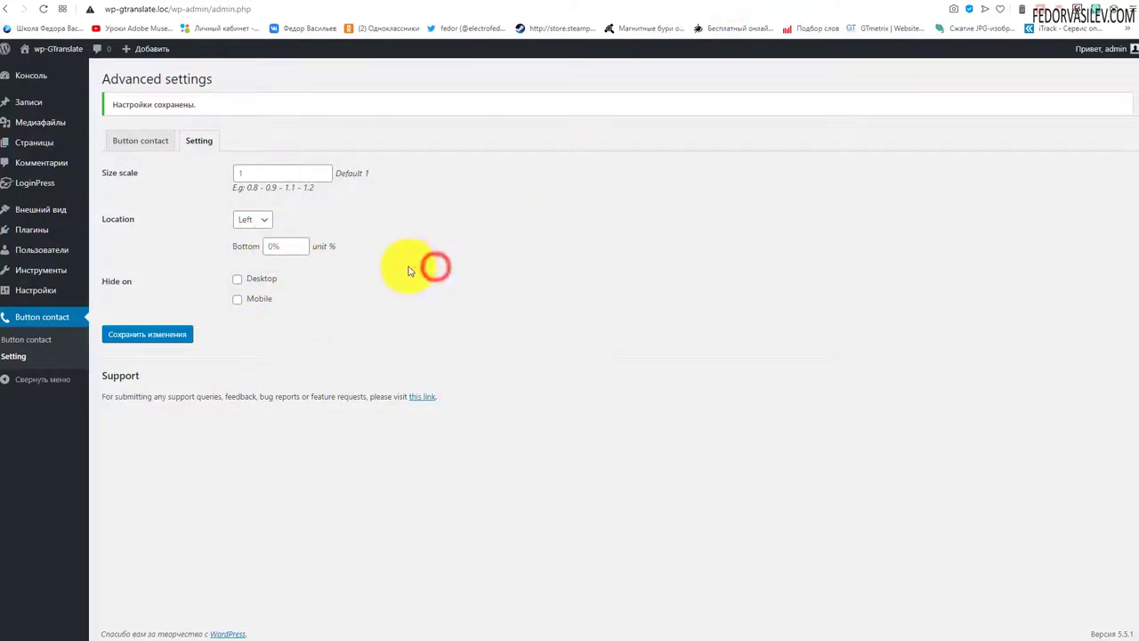
click(263, 218)
click(251, 246)
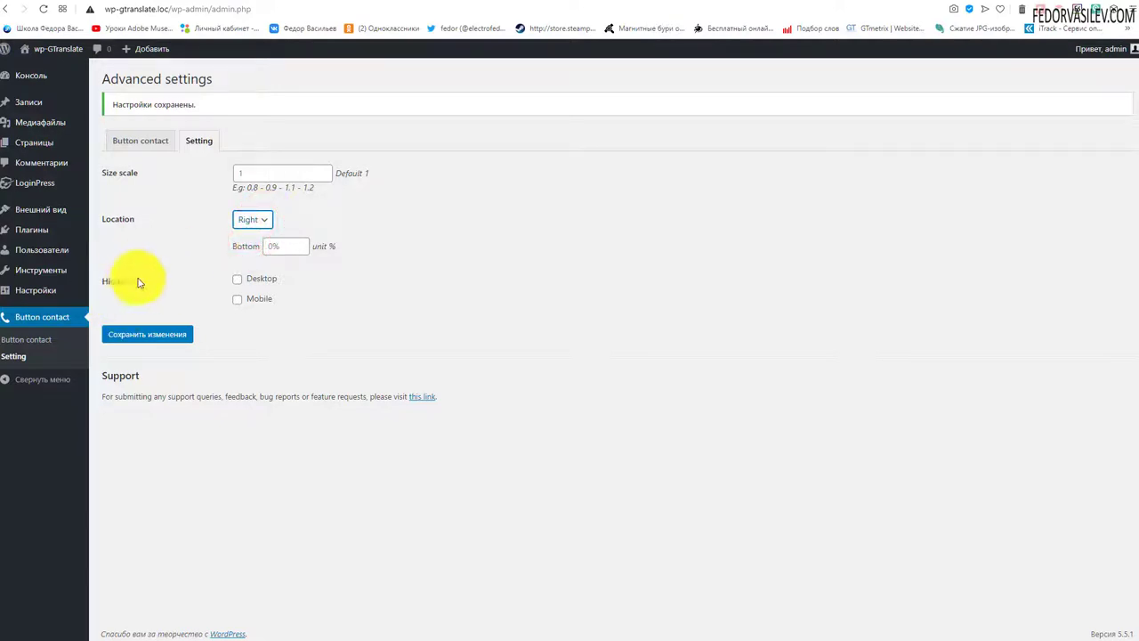
click(241, 280)
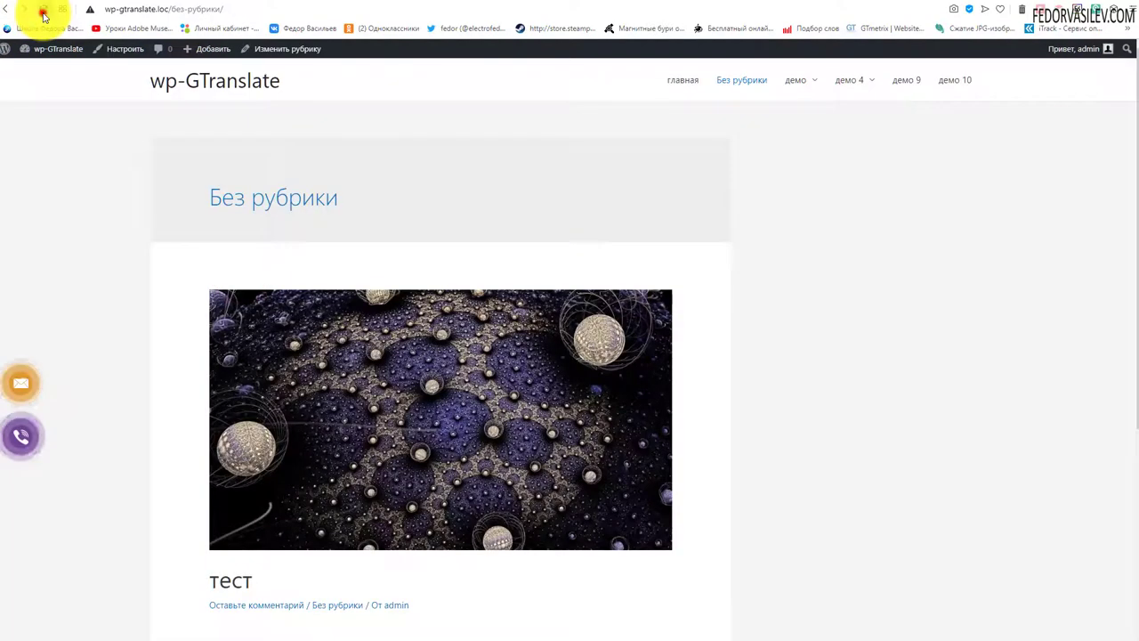
click(42, 9)
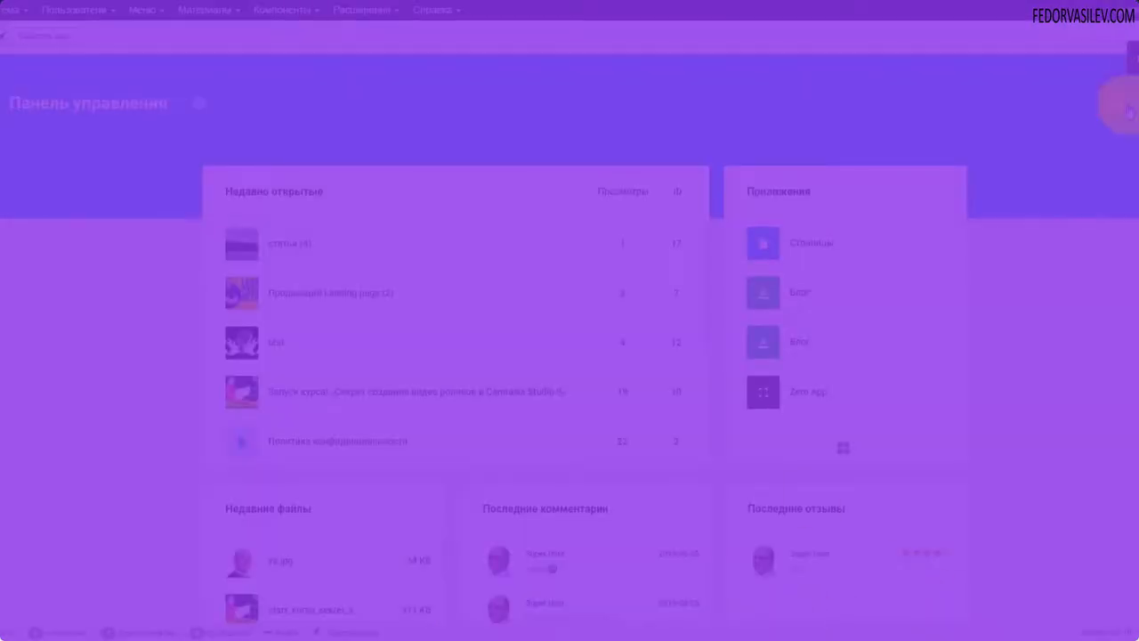
click(1122, 107)
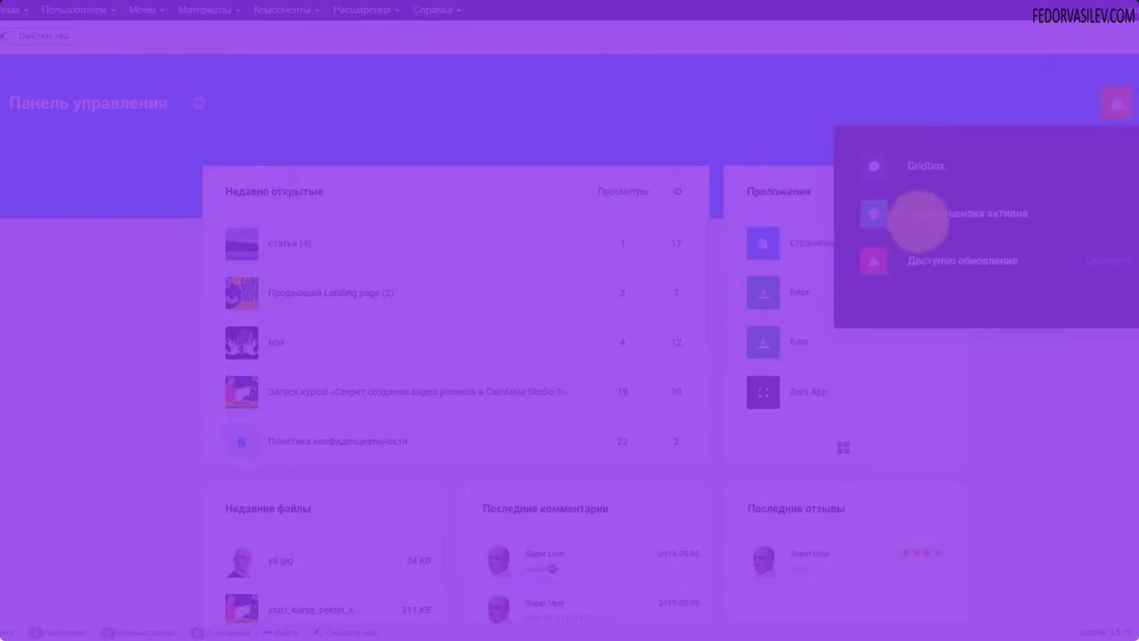
click(920, 169)
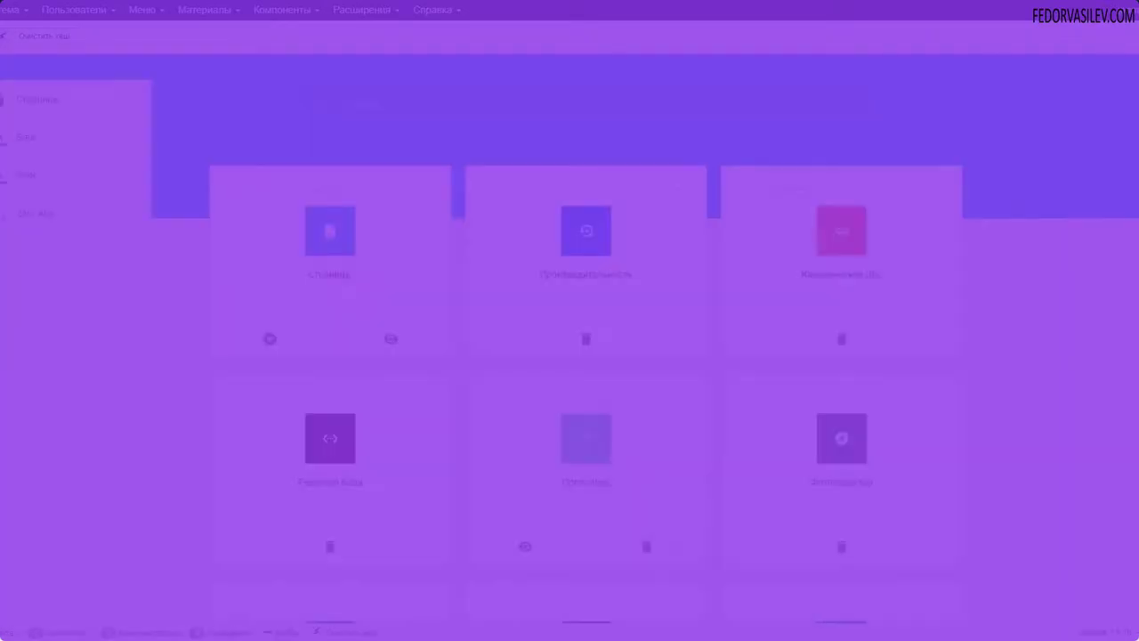
click(20, 214)
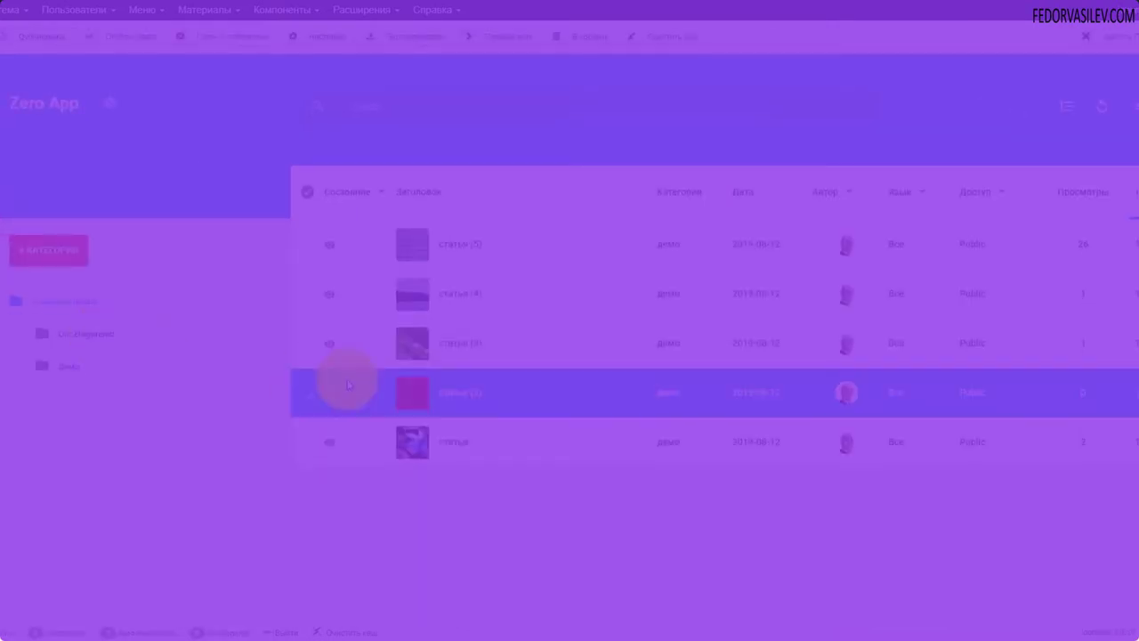